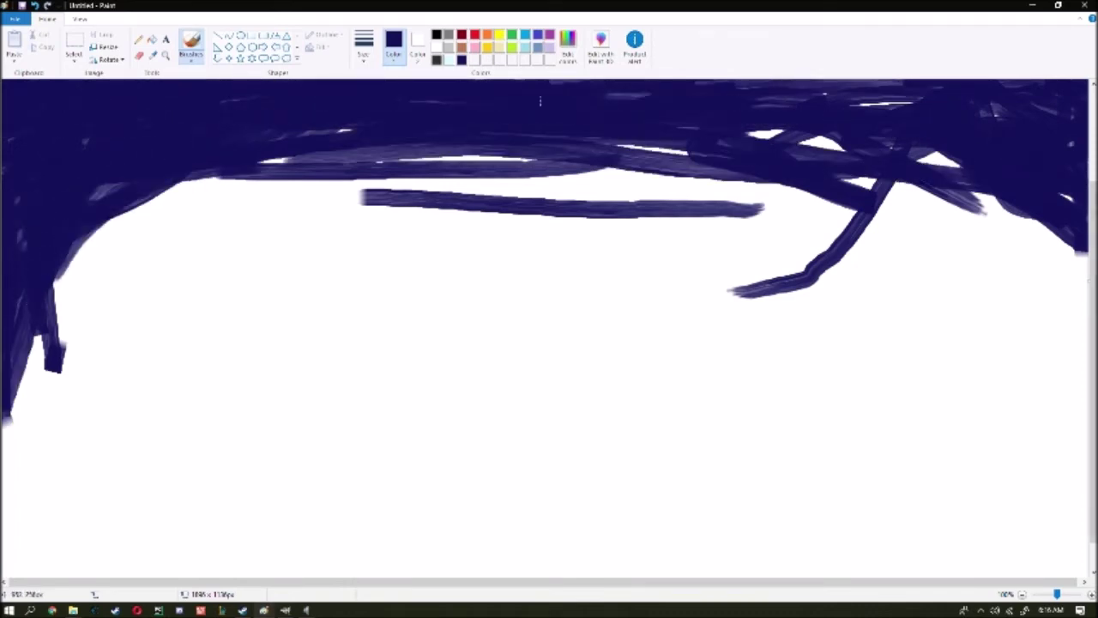
# Brush dark blue strokes over the sky, leaving a white strip of canvas along the bottom.
pyautogui.moveTo(884, 189); pyautogui.dragTo(1081, 421)
pyautogui.moveTo(950, 228)
pyautogui.mouseDown()
pyautogui.moveTo(1047, 275)
pyautogui.moveTo(893, 197)
pyautogui.moveTo(266, 180)
pyautogui.moveTo(584, 160)
pyautogui.mouseUp()
pyautogui.moveTo(361, 198)
pyautogui.mouseDown()
pyautogui.moveTo(703, 210)
pyautogui.moveTo(824, 257)
pyautogui.moveTo(901, 231)
pyautogui.mouseUp()
pyautogui.moveTo(348, 156)
pyautogui.mouseDown()
pyautogui.moveTo(418, 163)
pyautogui.moveTo(466, 297)
pyautogui.moveTo(944, 317)
pyautogui.moveTo(603, 239)
pyautogui.moveTo(111, 386)
pyautogui.moveTo(643, 441)
pyautogui.moveTo(1021, 420)
pyautogui.moveTo(958, 474)
pyautogui.mouseUp()
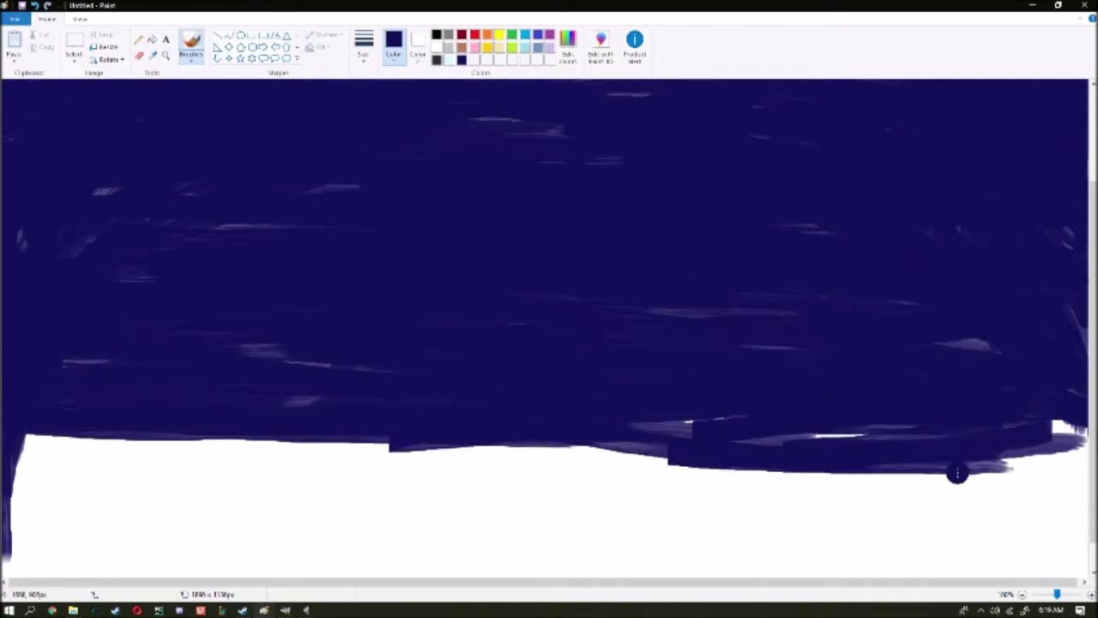
pyautogui.hotkey('alt', 'Tab')
pyautogui.press('Escape')
pyautogui.moveTo(392, 471)
pyautogui.mouseDown()
pyautogui.moveTo(52, 463)
pyautogui.moveTo(600, 472)
pyautogui.mouseUp()
pyautogui.scroll(3, 601, 343)
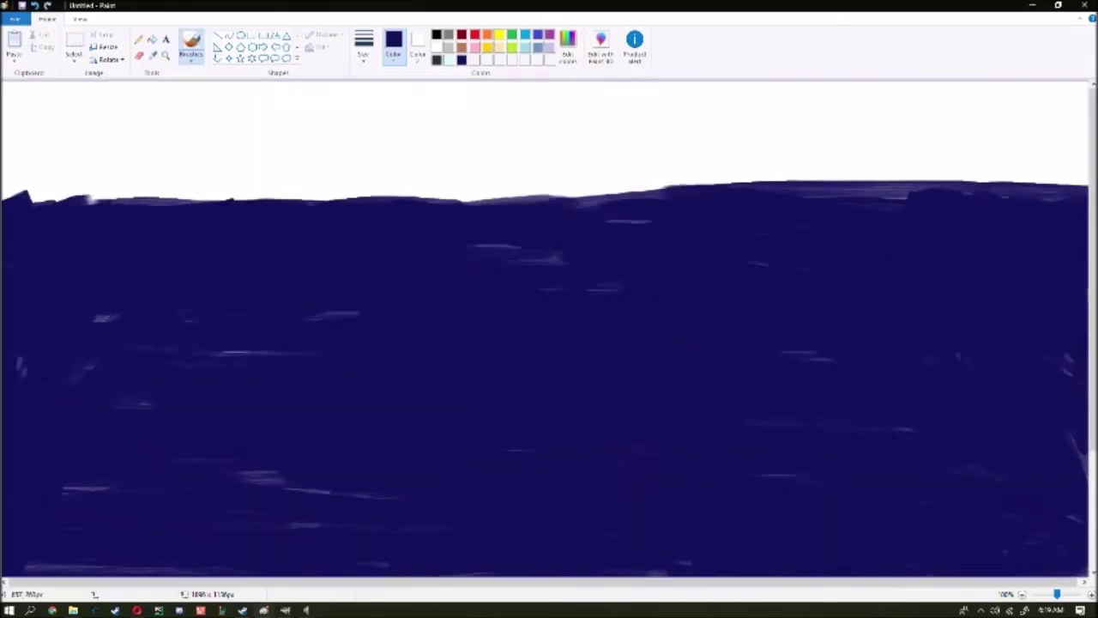
# Paint a white cloud in the upper middle of the sky, with slanted streaks sweeping down to the left.
pyautogui.scroll(-3, 549, 343)
pyautogui.moveTo(600, 129)
pyautogui.mouseDown()
pyautogui.moveTo(481, 129)
pyautogui.moveTo(617, 119)
pyautogui.moveTo(691, 133)
pyautogui.moveTo(429, 103)
pyautogui.moveTo(418, 86)
pyautogui.moveTo(654, 83)
pyautogui.mouseUp()
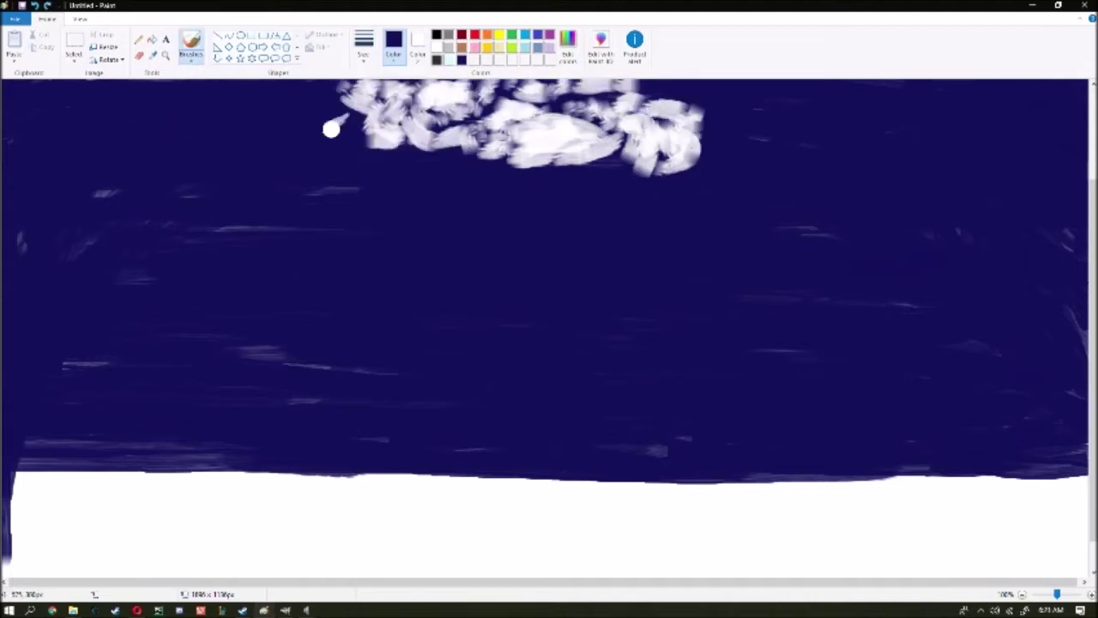
pyautogui.moveTo(334, 127)
pyautogui.mouseDown()
pyautogui.moveTo(81, 250)
pyautogui.moveTo(111, 260)
pyautogui.moveTo(326, 238)
pyautogui.mouseUp()
pyautogui.hotkey('ctrl', 'z')
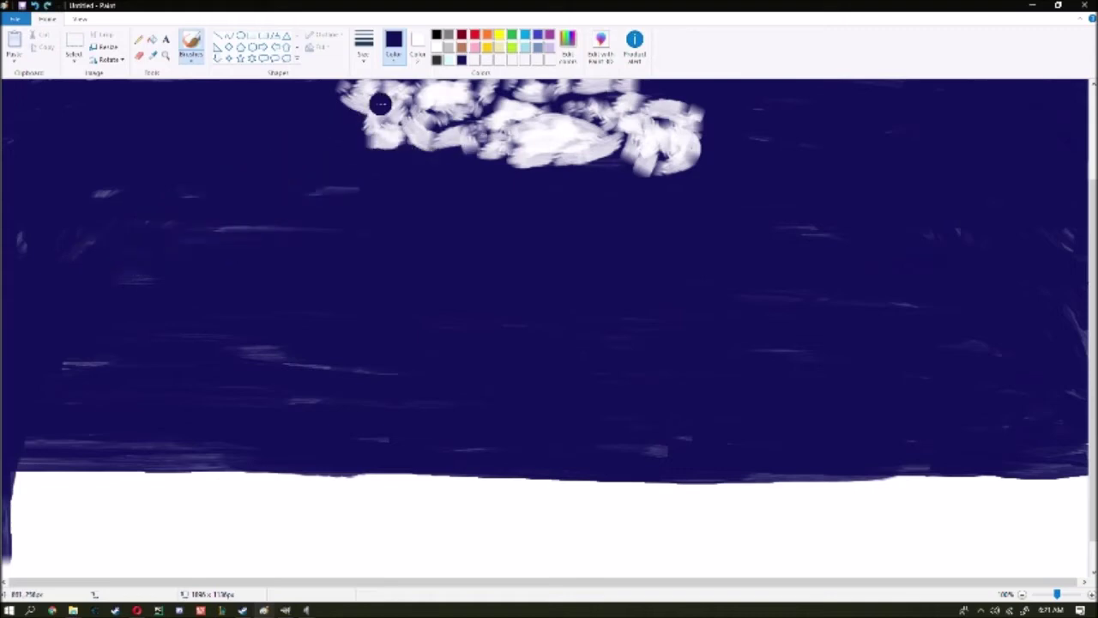
pyautogui.moveTo(377, 103)
pyautogui.mouseDown()
pyautogui.moveTo(390, 138)
pyautogui.moveTo(313, 243)
pyautogui.mouseUp()
pyautogui.moveTo(343, 86)
pyautogui.mouseDown()
pyautogui.moveTo(498, 103)
pyautogui.moveTo(172, 214)
pyautogui.moveTo(325, 192)
pyautogui.mouseUp()
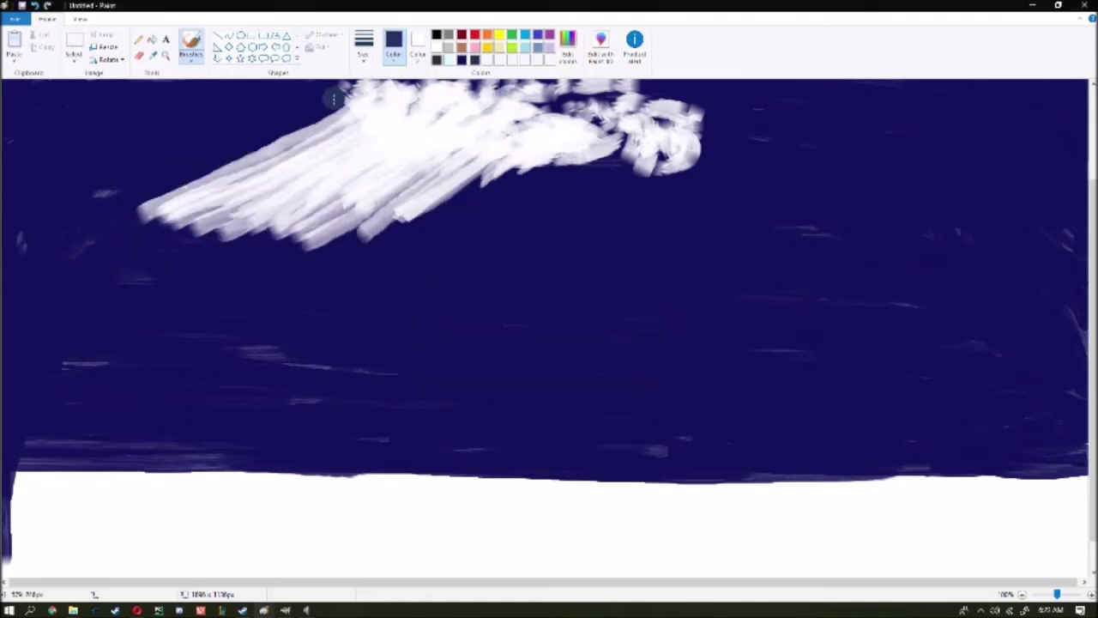
# Paint slate-blue cloud bands across the upper sky on both sides of the white cloud.
pyautogui.moveTo(344, 94)
pyautogui.mouseDown()
pyautogui.moveTo(243, 143)
pyautogui.moveTo(262, 124)
pyautogui.moveTo(320, 117)
pyautogui.moveTo(163, 137)
pyautogui.moveTo(291, 100)
pyautogui.moveTo(127, 176)
pyautogui.moveTo(128, 126)
pyautogui.moveTo(52, 204)
pyautogui.moveTo(75, 227)
pyautogui.moveTo(315, 103)
pyautogui.mouseUp()
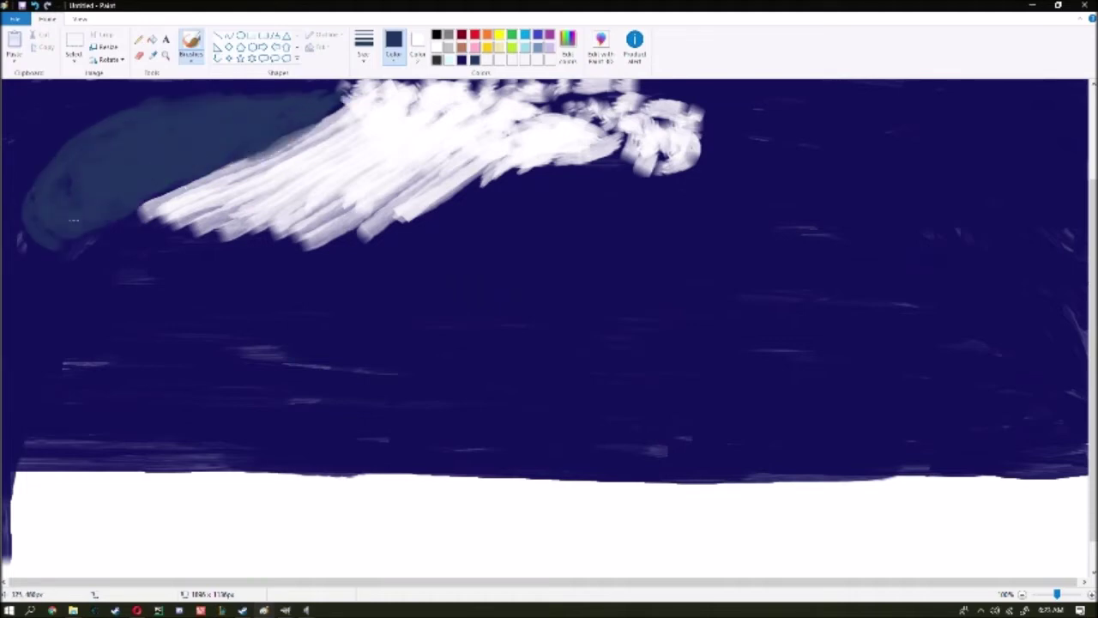
pyautogui.moveTo(74, 220); pyautogui.dragTo(224, 176)
pyautogui.moveTo(712, 112)
pyautogui.mouseDown()
pyautogui.moveTo(721, 146)
pyautogui.moveTo(600, 103)
pyautogui.moveTo(538, 114)
pyautogui.mouseUp()
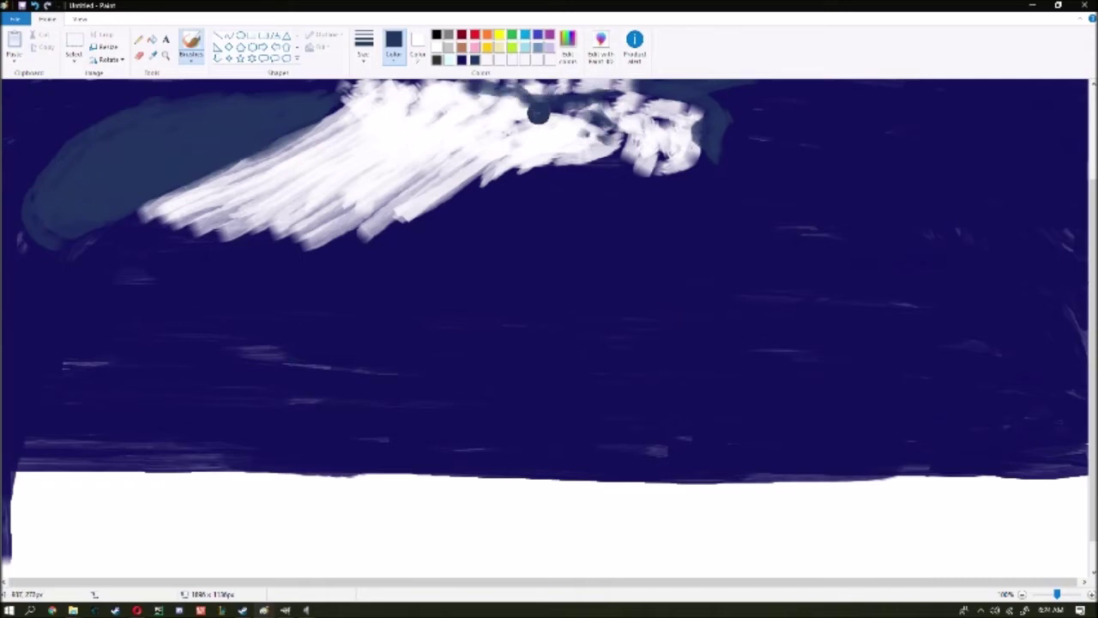
pyautogui.click(364, 43)
pyautogui.click(387, 123)
pyautogui.moveTo(1073, 95)
pyautogui.mouseDown()
pyautogui.moveTo(693, 106)
pyautogui.moveTo(1043, 236)
pyautogui.moveTo(841, 101)
pyautogui.moveTo(1021, 232)
pyautogui.moveTo(947, 208)
pyautogui.moveTo(1012, 99)
pyautogui.moveTo(1077, 257)
pyautogui.moveTo(1048, 218)
pyautogui.mouseUp()
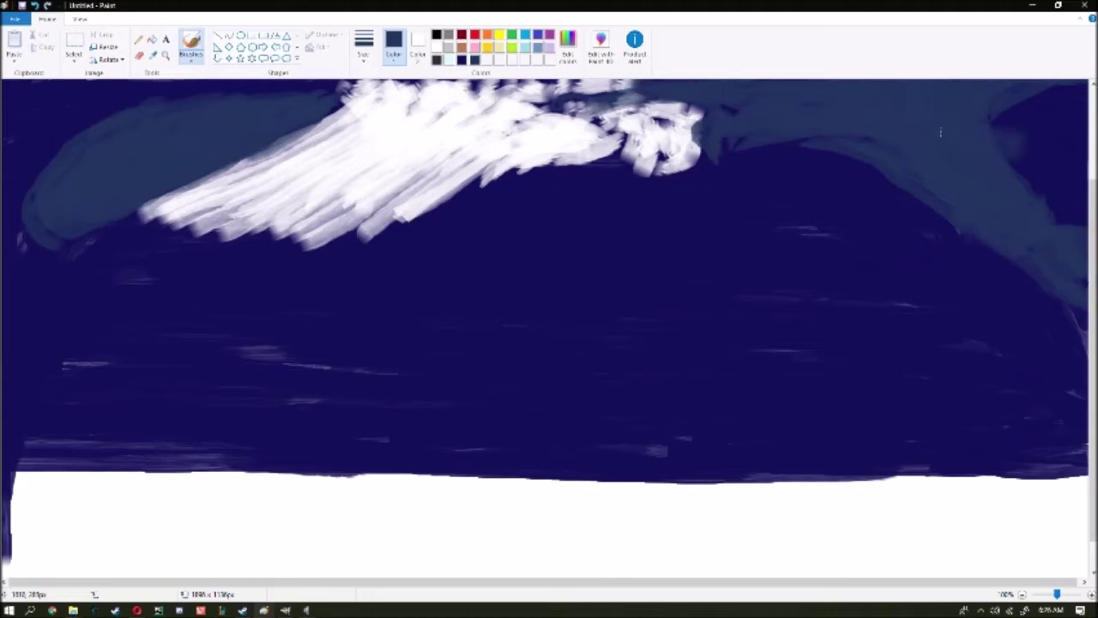
# Add teal patches over the left and right slate-blue bands and light grey shading to the white cloud.
pyautogui.moveTo(292, 93)
pyautogui.mouseDown()
pyautogui.moveTo(150, 105)
pyautogui.moveTo(217, 85)
pyautogui.moveTo(112, 163)
pyautogui.moveTo(257, 84)
pyautogui.moveTo(86, 129)
pyautogui.mouseUp()
pyautogui.moveTo(918, 120); pyautogui.dragTo(1068, 249)
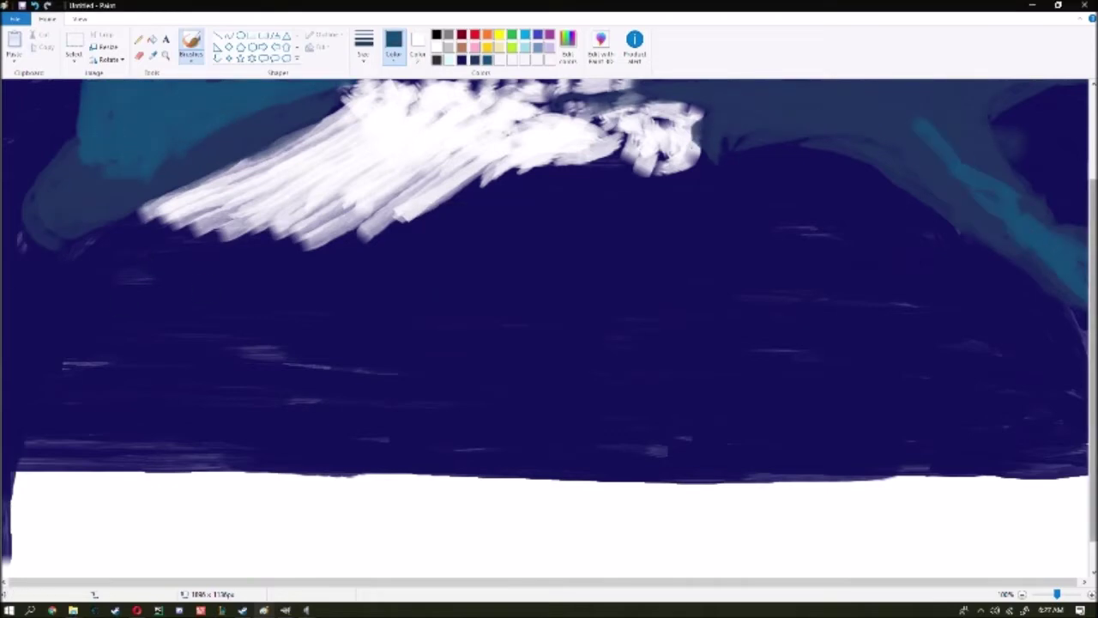
pyautogui.moveTo(681, 192)
pyautogui.mouseDown()
pyautogui.moveTo(566, 112)
pyautogui.moveTo(601, 85)
pyautogui.mouseUp()
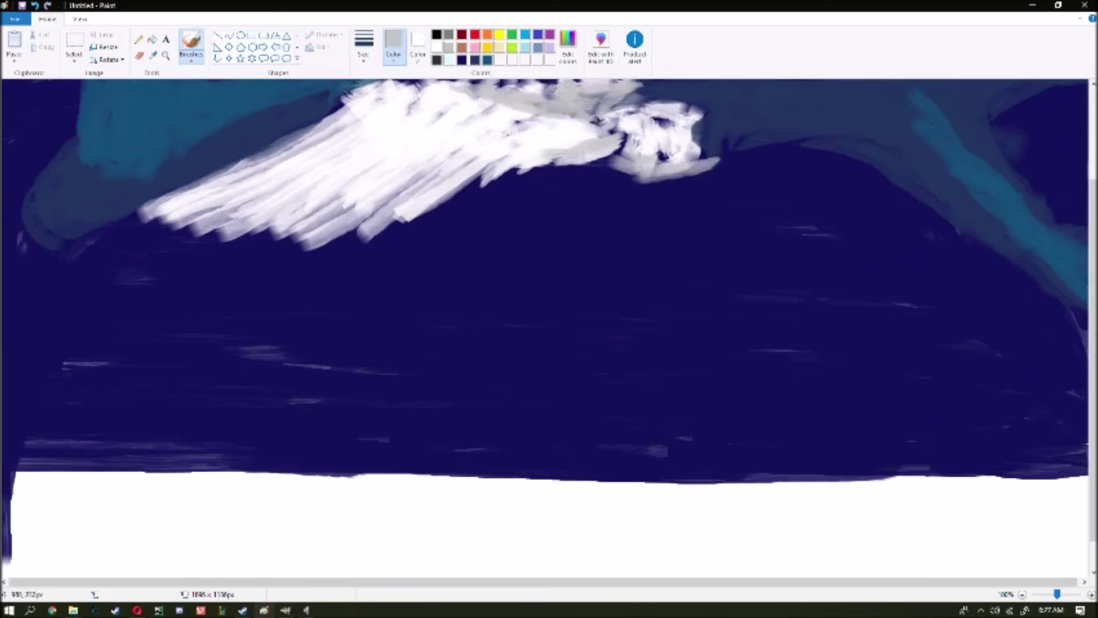
# Paint the white strip below the sky as pale cyan water, with darker cyan bands on its left and right parts.
pyautogui.scroll(-1, 457, 299)
pyautogui.click(449, 59)
pyautogui.moveTo(730, 554)
pyautogui.mouseDown()
pyautogui.moveTo(274, 540)
pyautogui.moveTo(746, 444)
pyautogui.moveTo(415, 438)
pyautogui.moveTo(872, 442)
pyautogui.moveTo(328, 526)
pyautogui.mouseUp()
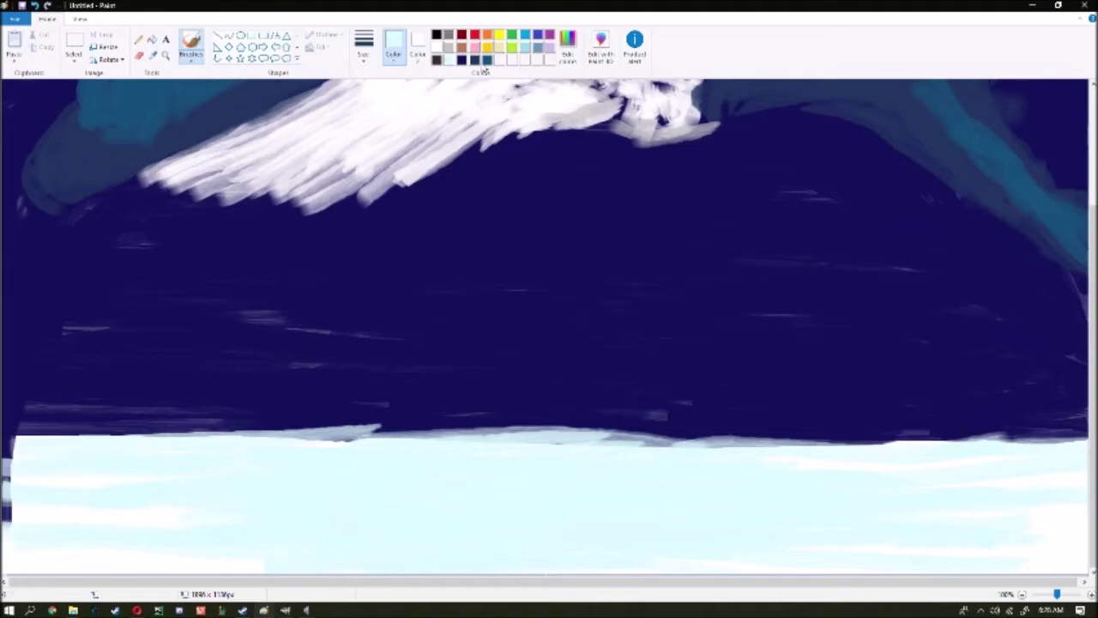
pyautogui.click(485, 59)
pyautogui.moveTo(883, 537)
pyautogui.mouseDown()
pyautogui.moveTo(495, 540)
pyautogui.moveTo(644, 507)
pyautogui.moveTo(609, 467)
pyautogui.mouseUp()
pyautogui.moveTo(429, 524)
pyautogui.mouseDown()
pyautogui.moveTo(205, 453)
pyautogui.moveTo(341, 577)
pyautogui.moveTo(596, 544)
pyautogui.moveTo(947, 557)
pyautogui.moveTo(884, 566)
pyautogui.moveTo(874, 551)
pyautogui.moveTo(781, 546)
pyautogui.moveTo(1051, 550)
pyautogui.moveTo(695, 552)
pyautogui.moveTo(680, 542)
pyautogui.moveTo(724, 551)
pyautogui.moveTo(682, 545)
pyautogui.mouseUp()
# Mix a custom dark brown and paint a low island in the lower-right part of the water.
pyautogui.click(568, 44)
pyautogui.click(562, 266)
pyautogui.press('Return')
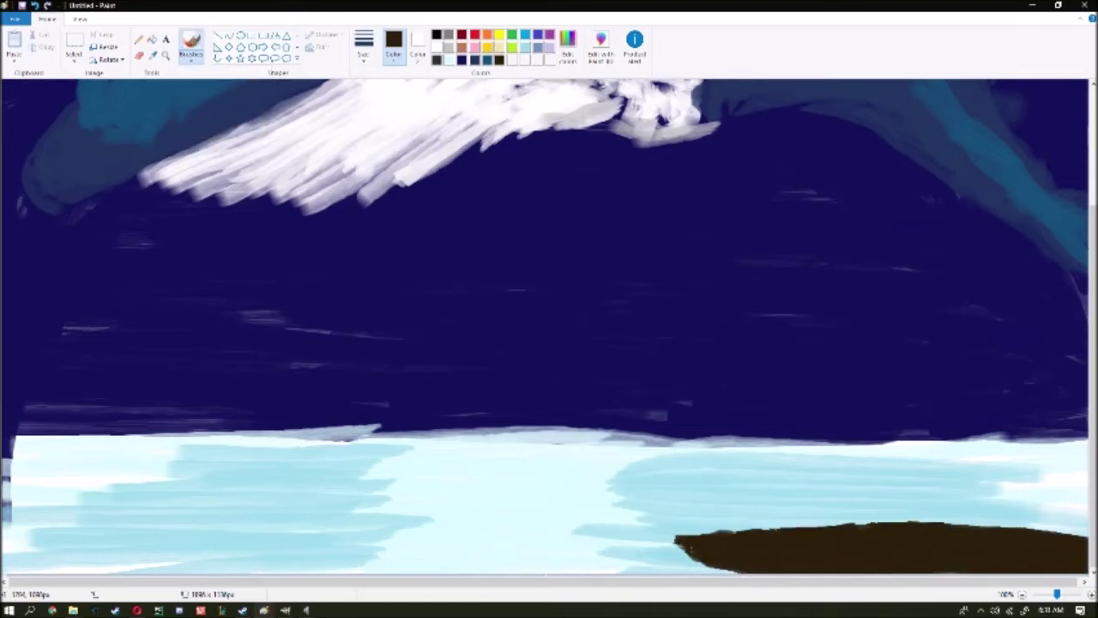
# Mix a custom dark green, cover the brown island with it, and build up rounded bushes along its top edge.
pyautogui.click(567, 47)
pyautogui.press('Return')
pyautogui.moveTo(755, 530)
pyautogui.mouseDown()
pyautogui.moveTo(1081, 541)
pyautogui.moveTo(695, 556)
pyautogui.moveTo(1048, 549)
pyautogui.moveTo(755, 542)
pyautogui.moveTo(783, 556)
pyautogui.mouseUp()
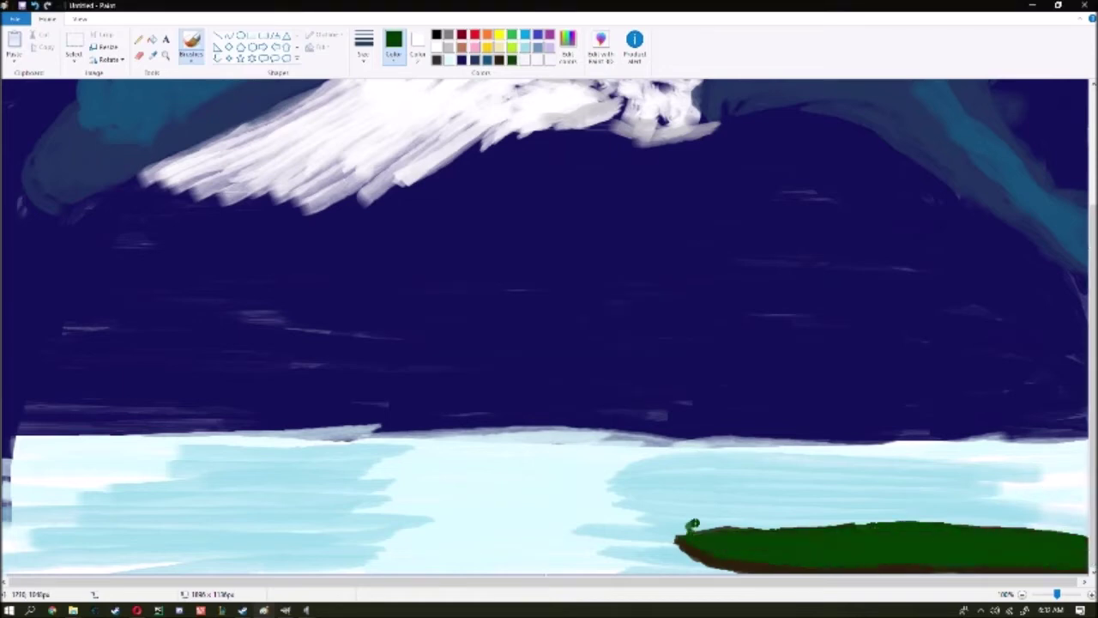
pyautogui.moveTo(725, 515); pyautogui.dragTo(781, 519)
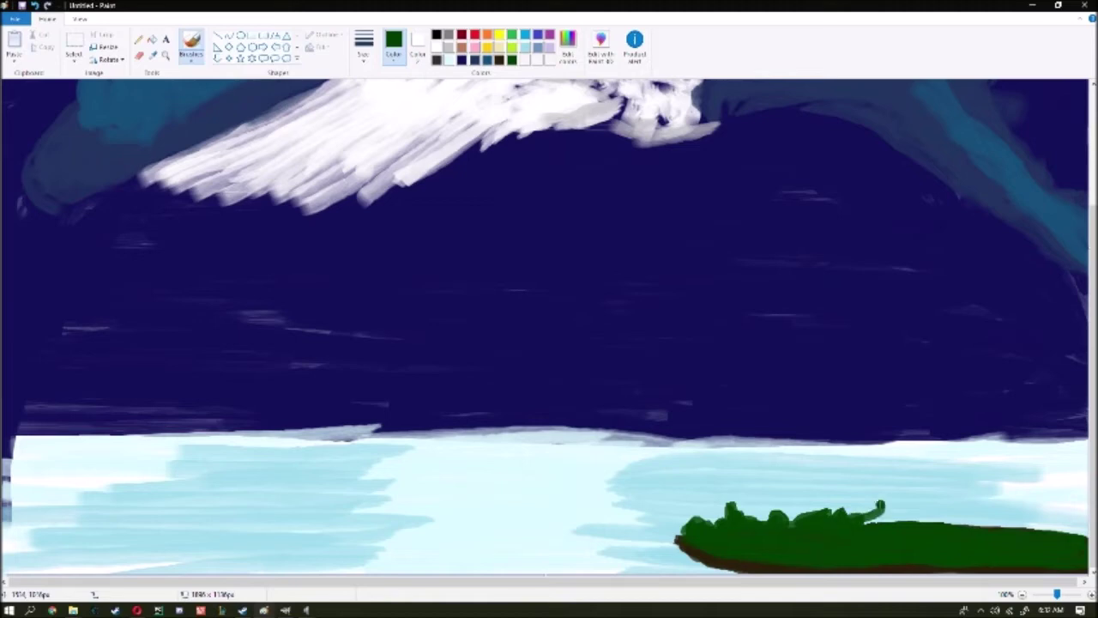
pyautogui.moveTo(879, 508)
pyautogui.mouseDown()
pyautogui.moveTo(897, 493)
pyautogui.moveTo(916, 513)
pyautogui.mouseUp()
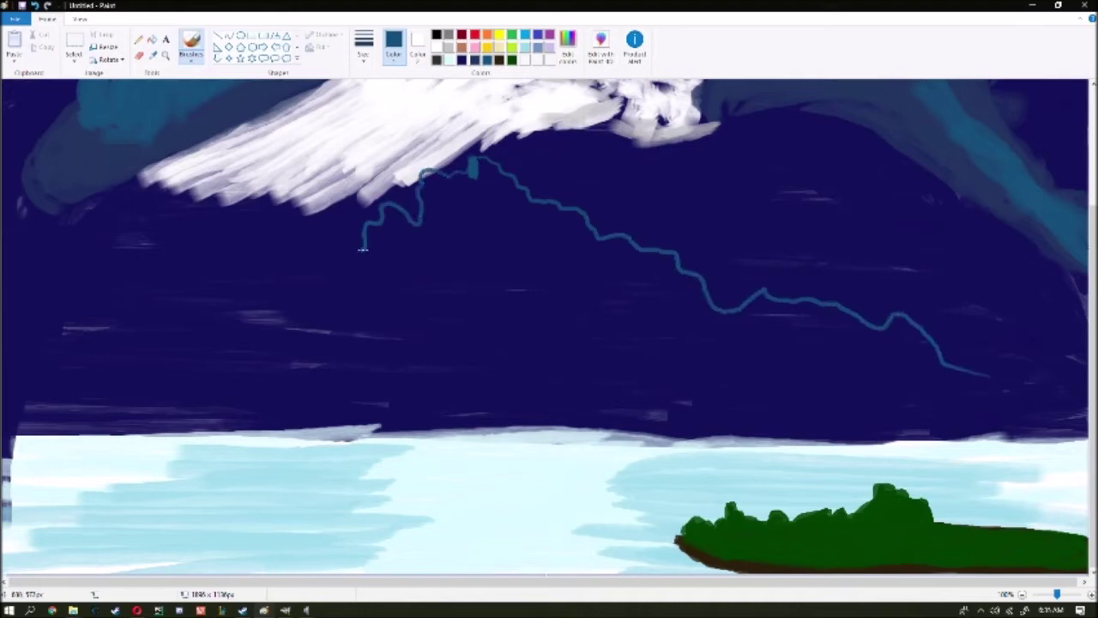
# Outline a jagged mountain in teal above the water and brush white snow onto its central face and right ridge.
pyautogui.moveTo(176, 321); pyautogui.dragTo(2, 399)
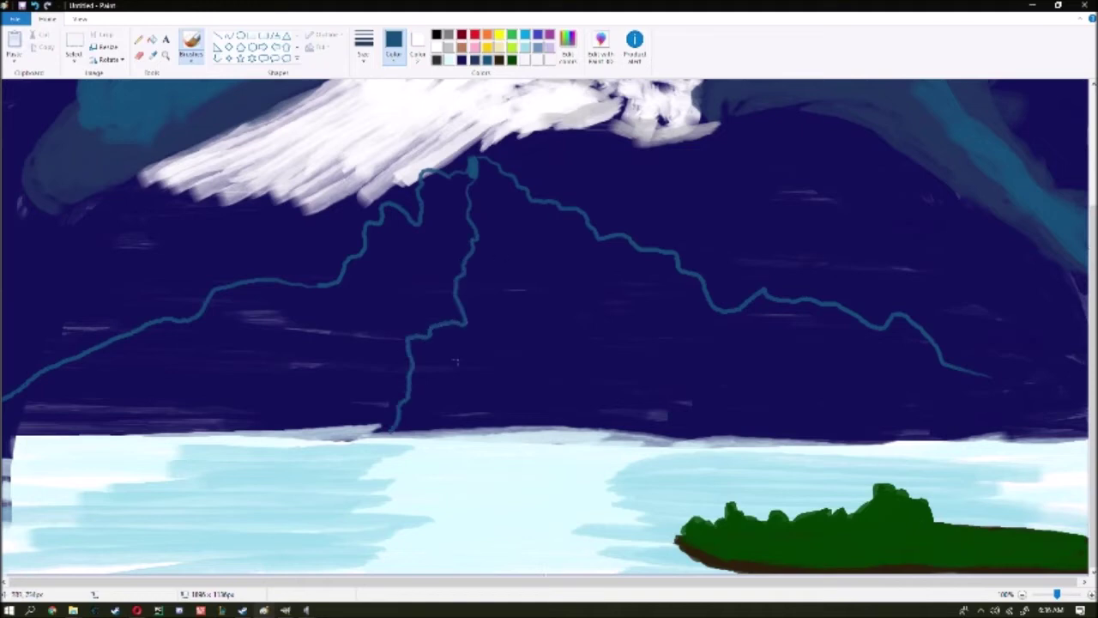
pyautogui.moveTo(487, 197)
pyautogui.mouseDown()
pyautogui.moveTo(514, 253)
pyautogui.moveTo(480, 182)
pyautogui.moveTo(533, 224)
pyautogui.moveTo(515, 275)
pyautogui.moveTo(583, 365)
pyautogui.moveTo(493, 369)
pyautogui.moveTo(549, 343)
pyautogui.moveTo(494, 356)
pyautogui.moveTo(476, 283)
pyautogui.moveTo(467, 344)
pyautogui.moveTo(439, 403)
pyautogui.moveTo(429, 343)
pyautogui.moveTo(399, 434)
pyautogui.moveTo(463, 386)
pyautogui.moveTo(480, 416)
pyautogui.moveTo(558, 360)
pyautogui.moveTo(532, 382)
pyautogui.moveTo(592, 377)
pyautogui.moveTo(498, 420)
pyautogui.moveTo(729, 442)
pyautogui.moveTo(532, 403)
pyautogui.moveTo(494, 407)
pyautogui.moveTo(524, 425)
pyautogui.moveTo(468, 433)
pyautogui.mouseUp()
pyautogui.moveTo(570, 367)
pyautogui.mouseDown()
pyautogui.moveTo(559, 223)
pyautogui.moveTo(675, 260)
pyautogui.moveTo(725, 315)
pyautogui.moveTo(791, 305)
pyautogui.moveTo(880, 335)
pyautogui.mouseUp()
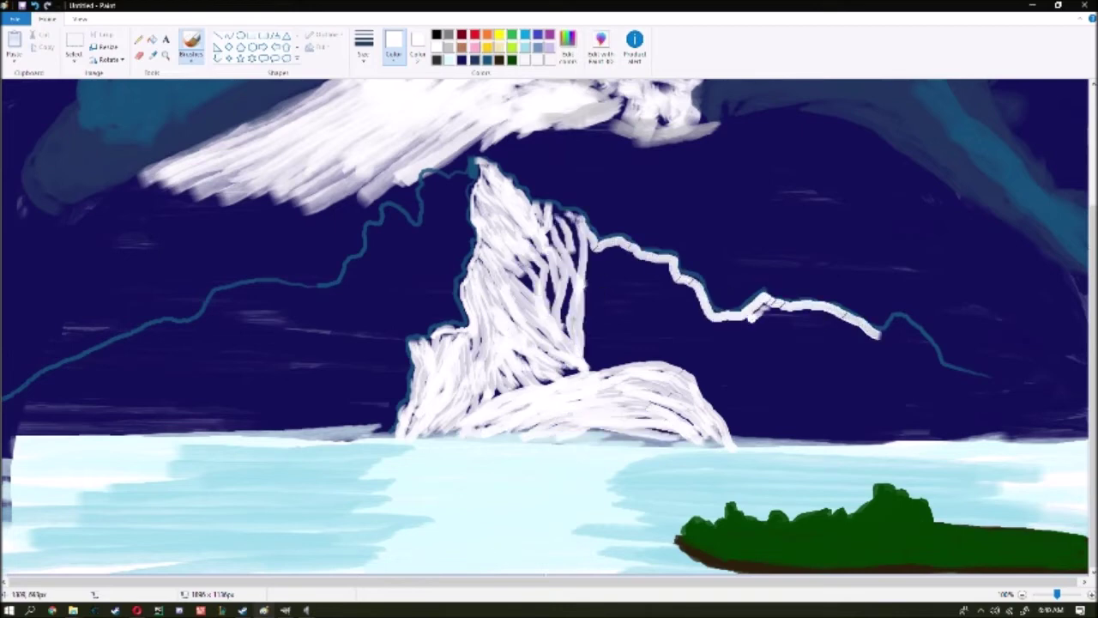
pyautogui.moveTo(729, 326)
pyautogui.mouseDown()
pyautogui.moveTo(785, 309)
pyautogui.moveTo(695, 342)
pyautogui.moveTo(828, 323)
pyautogui.moveTo(813, 300)
pyautogui.moveTo(873, 331)
pyautogui.moveTo(867, 349)
pyautogui.moveTo(904, 335)
pyautogui.moveTo(913, 374)
pyautogui.moveTo(941, 365)
pyautogui.moveTo(977, 421)
pyautogui.moveTo(1023, 402)
pyautogui.moveTo(1059, 440)
pyautogui.mouseUp()
pyautogui.moveTo(854, 354)
pyautogui.mouseDown()
pyautogui.moveTo(973, 429)
pyautogui.moveTo(957, 421)
pyautogui.mouseUp()
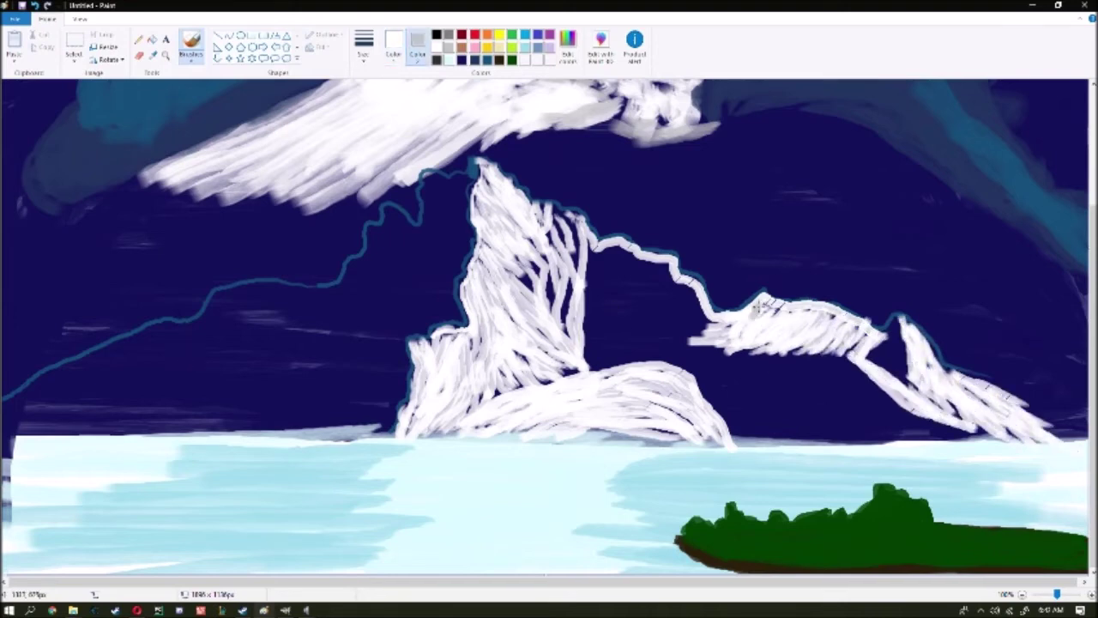
# Shade the hollows beneath the peaks on the mountain's right ridge with light grey.
pyautogui.moveTo(894, 323); pyautogui.dragTo(887, 357)
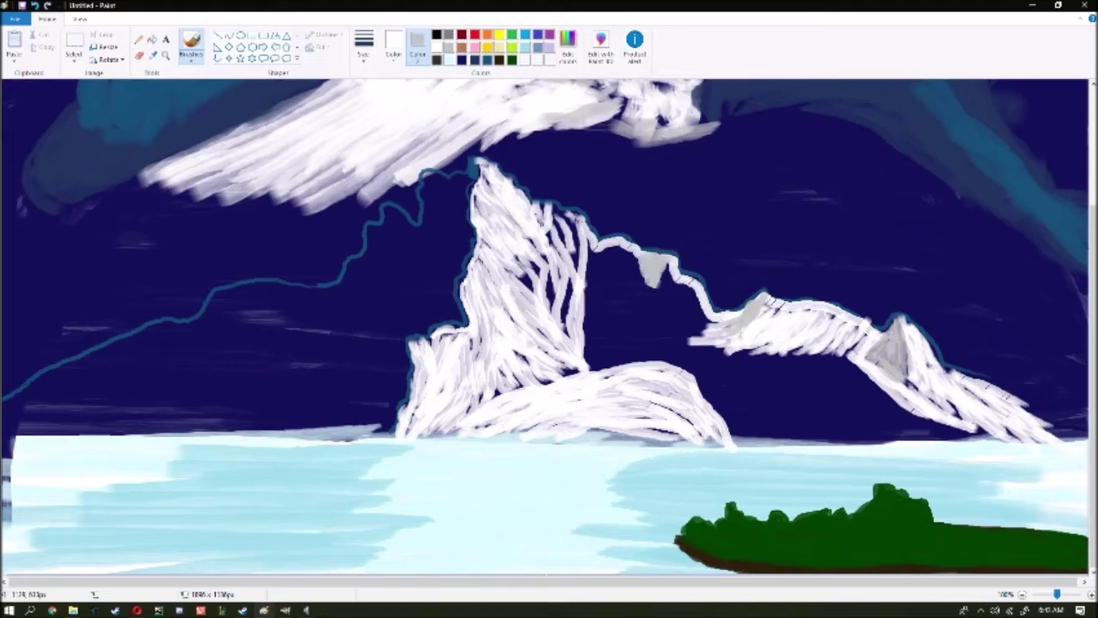
pyautogui.moveTo(667, 257)
pyautogui.mouseDown()
pyautogui.moveTo(634, 302)
pyautogui.moveTo(631, 335)
pyautogui.mouseUp()
pyautogui.moveTo(575, 219)
pyautogui.mouseDown()
pyautogui.moveTo(562, 318)
pyautogui.moveTo(521, 292)
pyautogui.mouseUp()
# Fill the remaining right-hand slopes with white strokes down to the water, with grey shading at the lower rock face.
pyautogui.moveTo(484, 391)
pyautogui.mouseDown()
pyautogui.moveTo(687, 364)
pyautogui.moveTo(747, 439)
pyautogui.mouseUp()
pyautogui.moveTo(592, 347)
pyautogui.mouseDown()
pyautogui.moveTo(597, 275)
pyautogui.moveTo(613, 356)
pyautogui.mouseUp()
pyautogui.moveTo(648, 283); pyautogui.dragTo(618, 352)
pyautogui.moveTo(686, 365)
pyautogui.mouseDown()
pyautogui.moveTo(850, 371)
pyautogui.moveTo(675, 352)
pyautogui.mouseUp()
pyautogui.moveTo(650, 274); pyautogui.dragTo(687, 341)
pyautogui.moveTo(722, 308); pyautogui.dragTo(594, 356)
pyautogui.moveTo(652, 291); pyautogui.dragTo(583, 367)
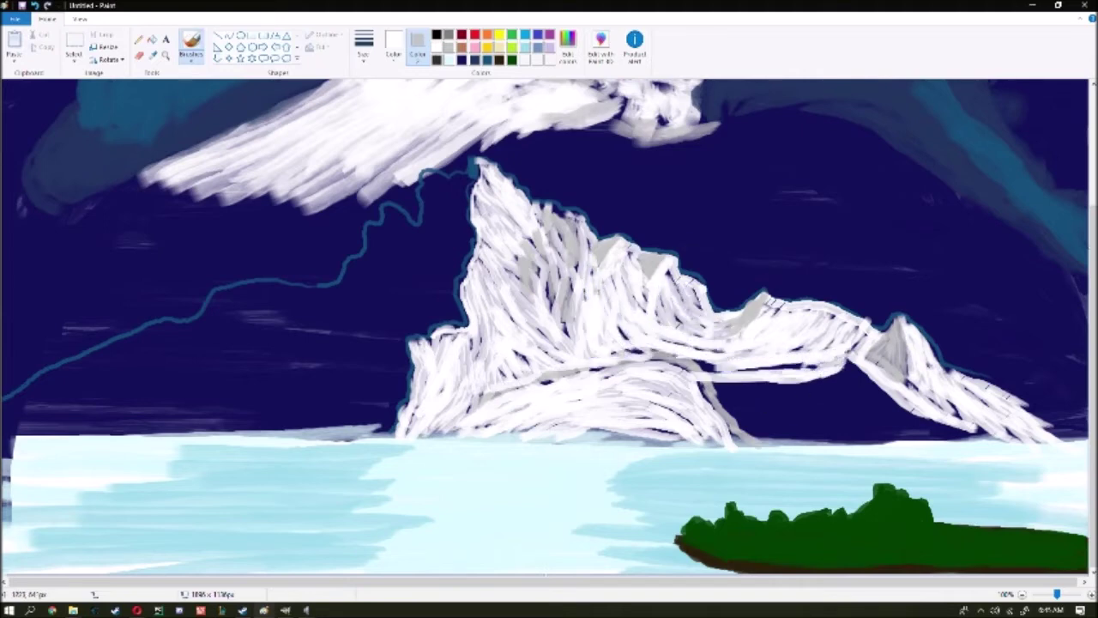
pyautogui.moveTo(718, 388)
pyautogui.mouseDown()
pyautogui.moveTo(772, 434)
pyautogui.moveTo(798, 404)
pyautogui.moveTo(901, 403)
pyautogui.moveTo(811, 378)
pyautogui.mouseUp()
pyautogui.moveTo(824, 416); pyautogui.dragTo(927, 403)
# Paint the shadowed face left of the central peak with slate-blue and teal strokes.
pyautogui.scroll(3, 470, 295)
pyautogui.click(470, 295)
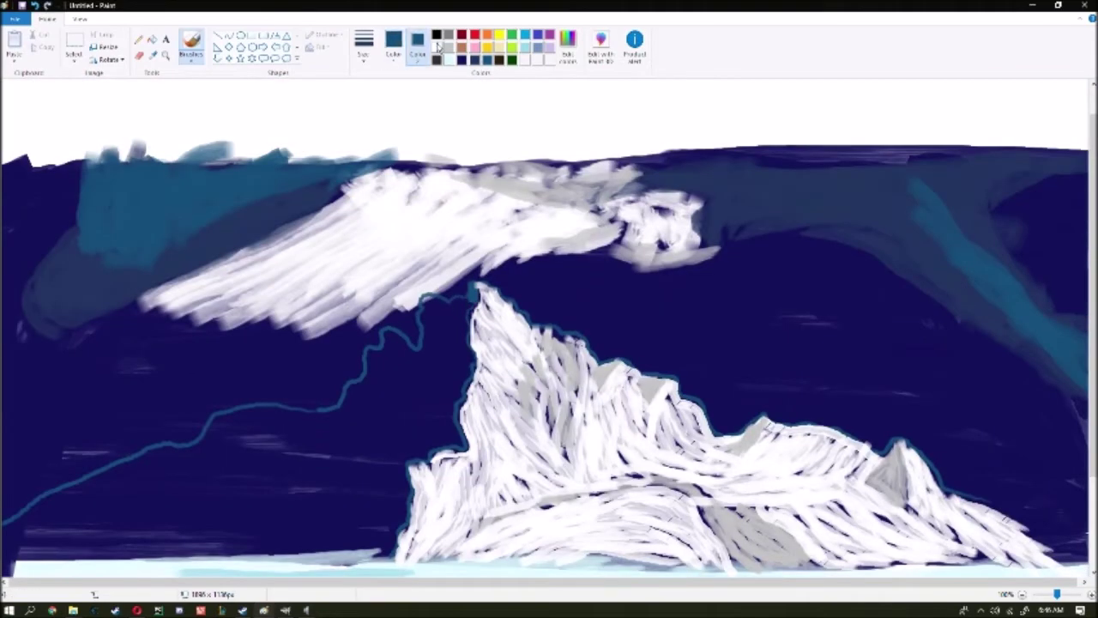
pyautogui.moveTo(471, 300); pyautogui.dragTo(442, 423)
pyautogui.click(475, 62)
pyautogui.moveTo(397, 479); pyautogui.dragTo(439, 426)
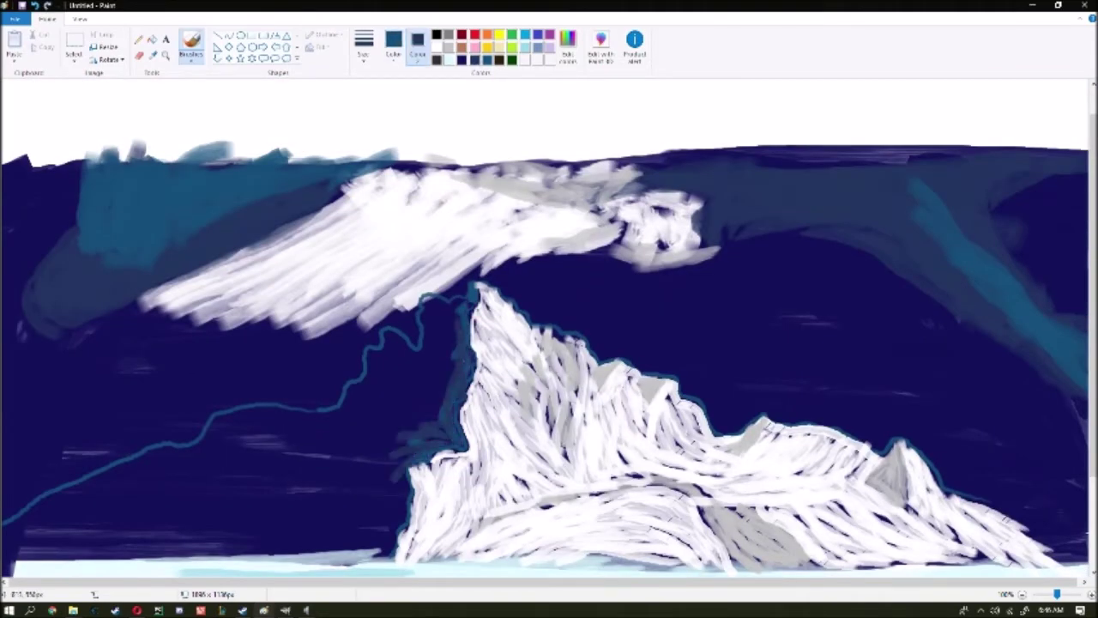
pyautogui.moveTo(472, 287); pyautogui.dragTo(438, 424)
pyautogui.moveTo(399, 338)
pyautogui.mouseDown()
pyautogui.moveTo(304, 523)
pyautogui.moveTo(301, 433)
pyautogui.moveTo(425, 397)
pyautogui.moveTo(347, 436)
pyautogui.moveTo(369, 515)
pyautogui.moveTo(329, 462)
pyautogui.mouseUp()
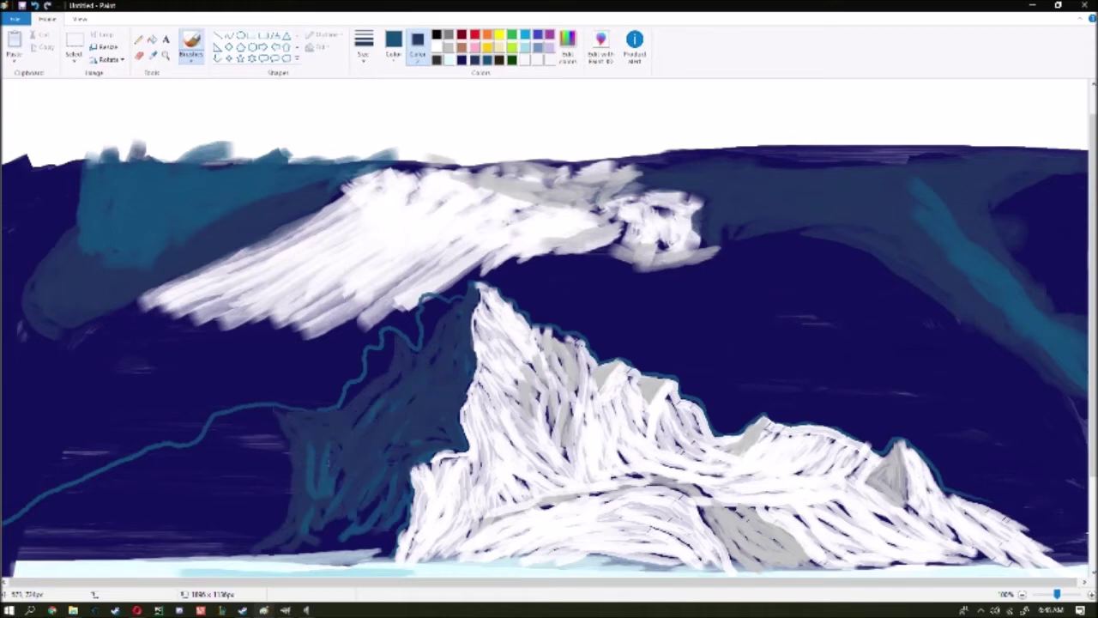
# Edge the shadowed face's lower left side in teal and add white snow to the small peaks beside the summit.
pyautogui.scroll(-3, 328, 462)
pyautogui.click(393, 43)
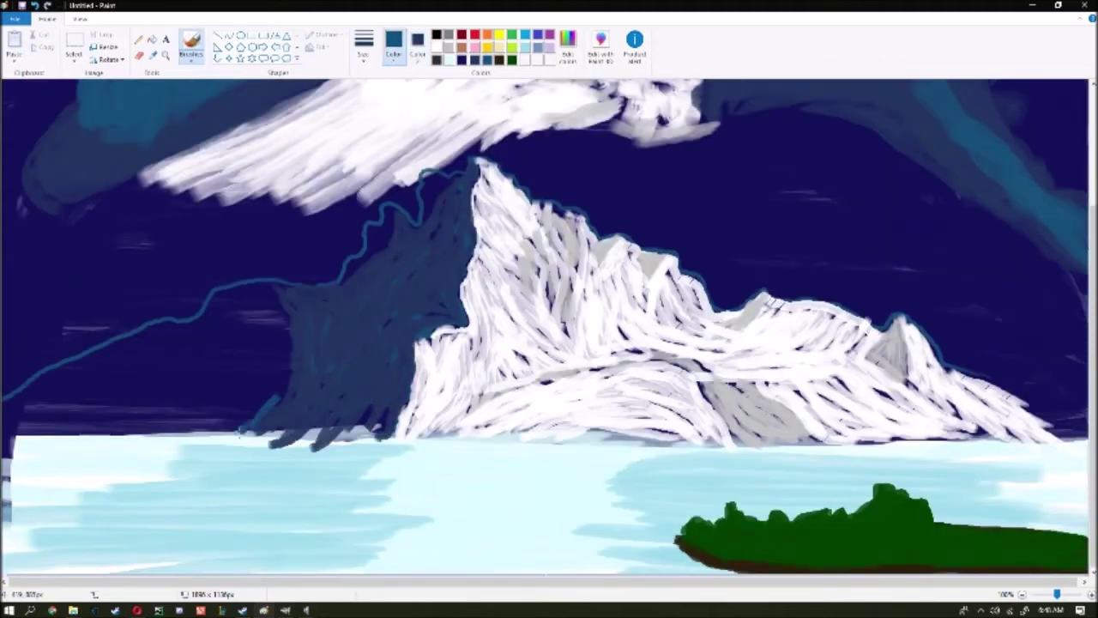
pyautogui.click(280, 519)
pyautogui.moveTo(288, 296)
pyautogui.mouseDown()
pyautogui.moveTo(285, 394)
pyautogui.moveTo(214, 451)
pyautogui.mouseUp()
pyautogui.moveTo(343, 283)
pyautogui.mouseDown()
pyautogui.moveTo(399, 206)
pyautogui.moveTo(455, 172)
pyautogui.moveTo(391, 210)
pyautogui.moveTo(460, 169)
pyautogui.mouseUp()
# Cover the left peak with white strokes down to the water and paint the slope beside it teal.
pyautogui.click(418, 45)
pyautogui.moveTo(277, 364)
pyautogui.mouseDown()
pyautogui.moveTo(253, 296)
pyautogui.moveTo(275, 343)
pyautogui.mouseUp()
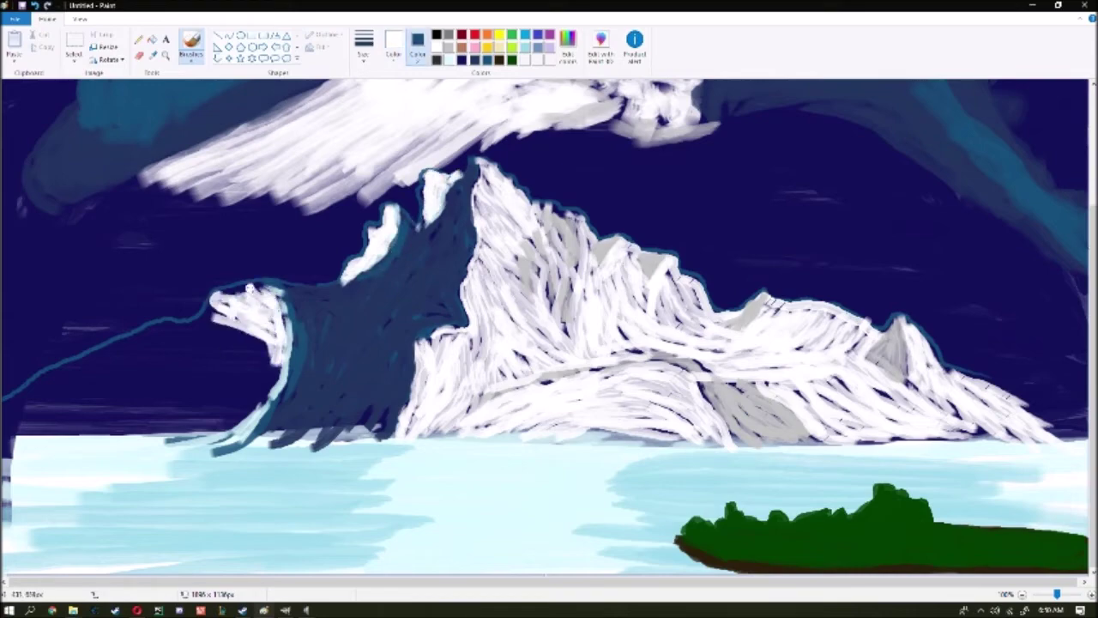
pyautogui.moveTo(225, 305); pyautogui.dragTo(94, 433)
pyautogui.moveTo(244, 288); pyautogui.dragTo(125, 436)
pyautogui.moveTo(271, 314)
pyautogui.mouseDown()
pyautogui.moveTo(128, 429)
pyautogui.moveTo(148, 423)
pyautogui.mouseUp()
pyautogui.moveTo(68, 403); pyautogui.dragTo(163, 360)
pyautogui.moveTo(198, 314)
pyautogui.mouseDown()
pyautogui.moveTo(120, 386)
pyautogui.moveTo(185, 322)
pyautogui.mouseUp()
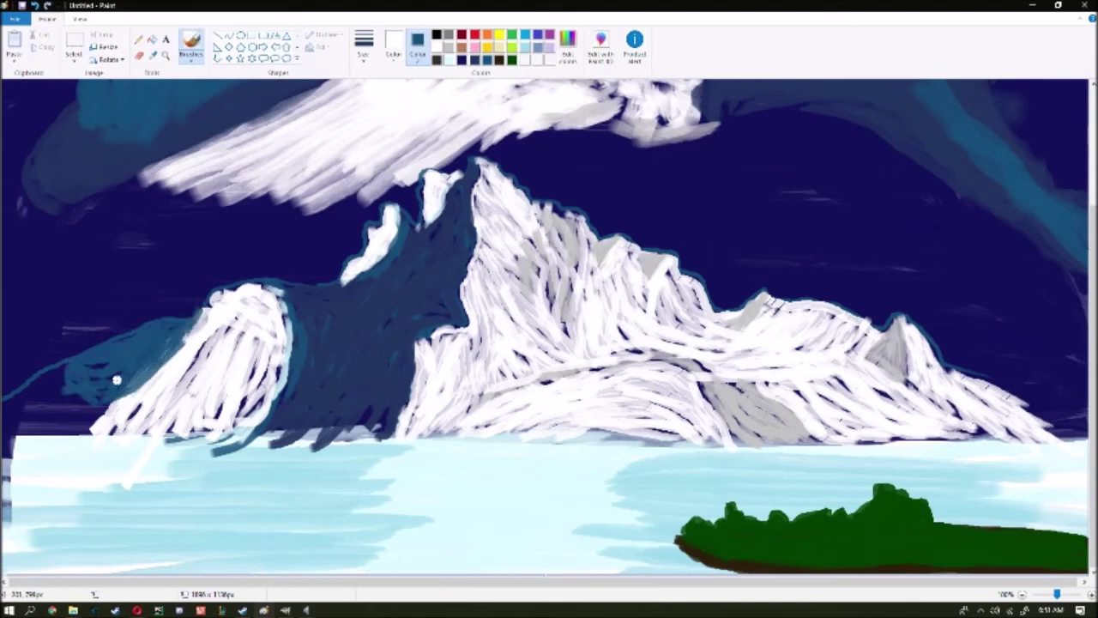
# Paint white snow over the low hill at the far left and add thin teal crevice lines to the main mountain.
pyautogui.moveTo(103, 378); pyautogui.dragTo(32, 392)
pyautogui.moveTo(107, 429); pyautogui.dragTo(8, 403)
pyautogui.moveTo(95, 377); pyautogui.dragTo(4, 420)
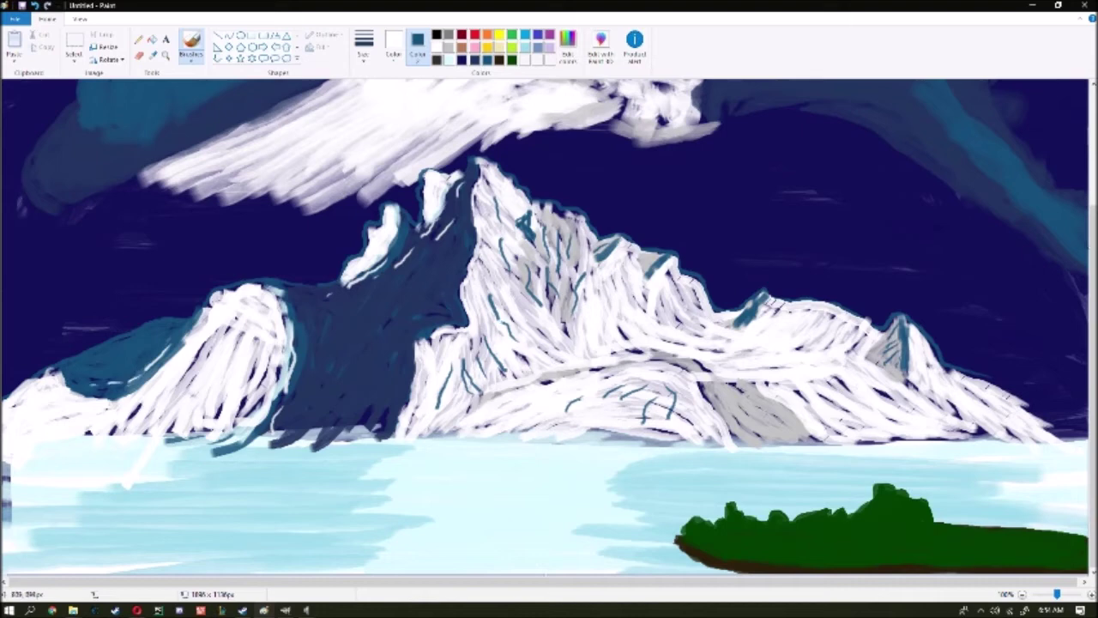
# Switch to a thicker brush and fill the gaps in the left peak and lower right slopes with white.
pyautogui.click(364, 43)
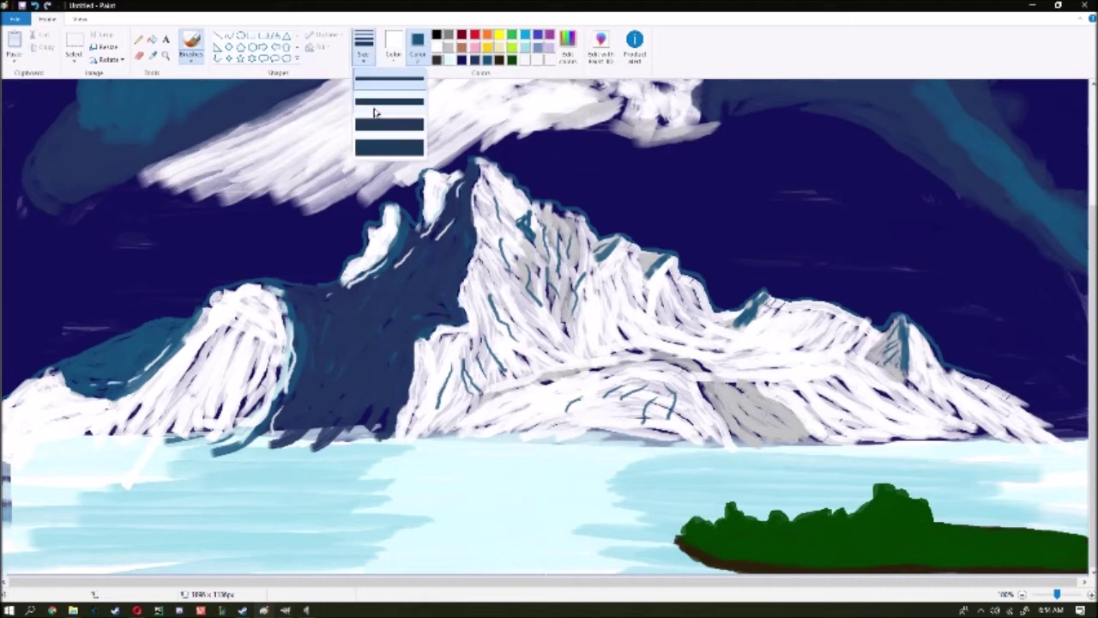
pyautogui.click(388, 108)
pyautogui.click(393, 47)
pyautogui.moveTo(249, 416)
pyautogui.mouseDown()
pyautogui.moveTo(273, 361)
pyautogui.moveTo(159, 410)
pyautogui.mouseUp()
pyautogui.moveTo(952, 429)
pyautogui.mouseDown()
pyautogui.moveTo(995, 394)
pyautogui.moveTo(915, 388)
pyautogui.mouseUp()
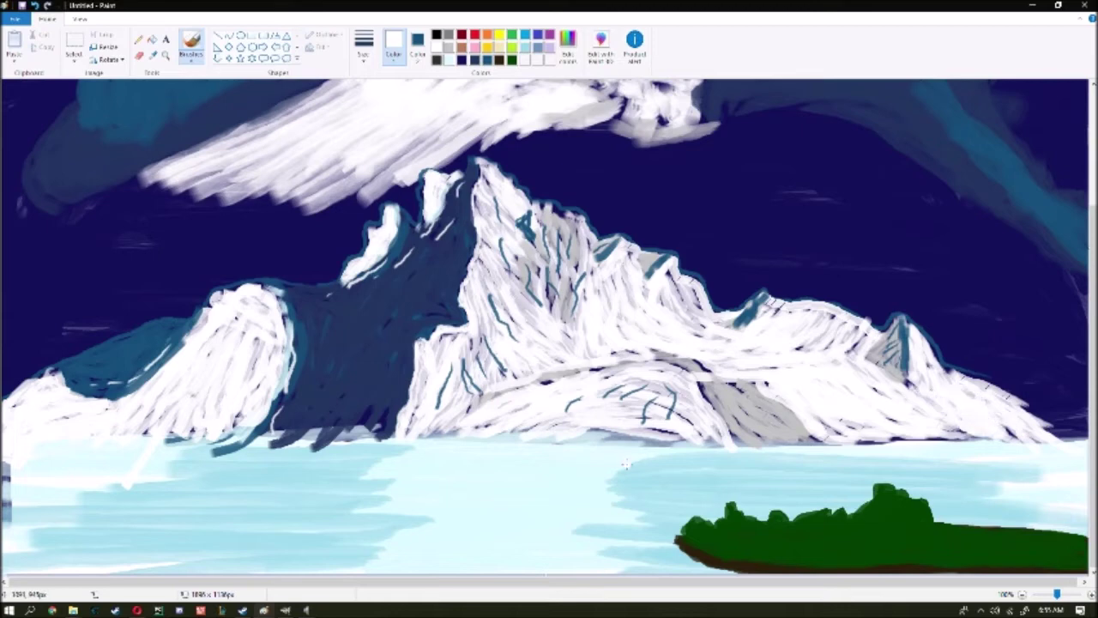
# With the thinnest brush, outline and fill a dark green shoreline from the left edge to below the mountain.
pyautogui.click(512, 59)
pyautogui.click(364, 43)
pyautogui.click(386, 86)
pyautogui.moveTo(560, 447)
pyautogui.mouseDown()
pyautogui.moveTo(112, 467)
pyautogui.moveTo(427, 431)
pyautogui.moveTo(2, 441)
pyautogui.mouseUp()
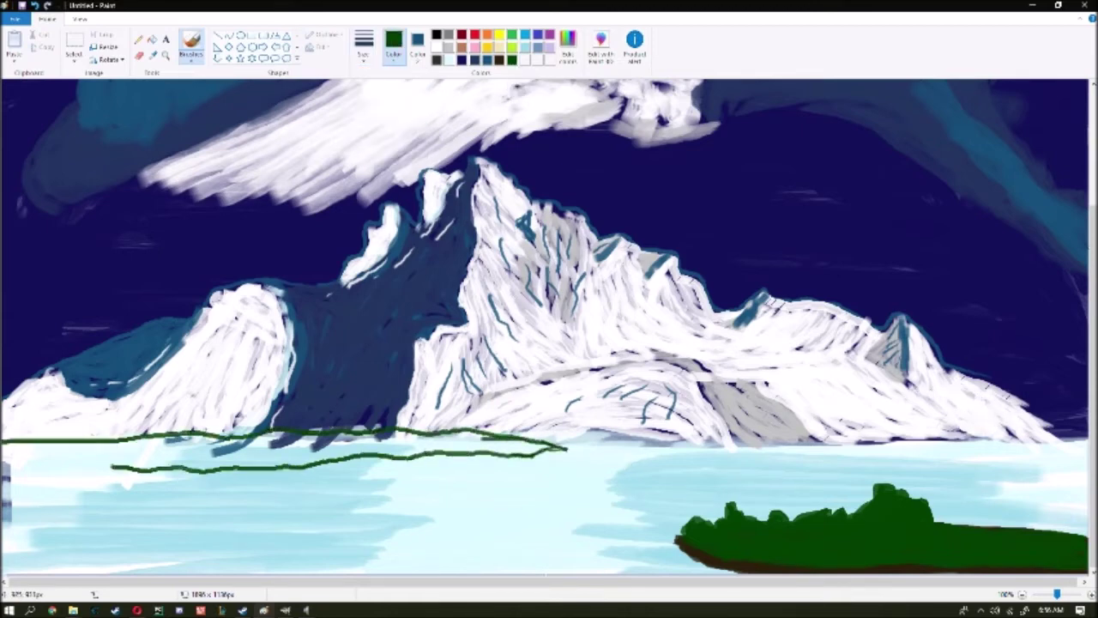
pyautogui.moveTo(559, 448)
pyautogui.mouseDown()
pyautogui.moveTo(198, 447)
pyautogui.moveTo(377, 439)
pyautogui.moveTo(257, 438)
pyautogui.moveTo(270, 459)
pyautogui.moveTo(236, 468)
pyautogui.moveTo(481, 446)
pyautogui.mouseUp()
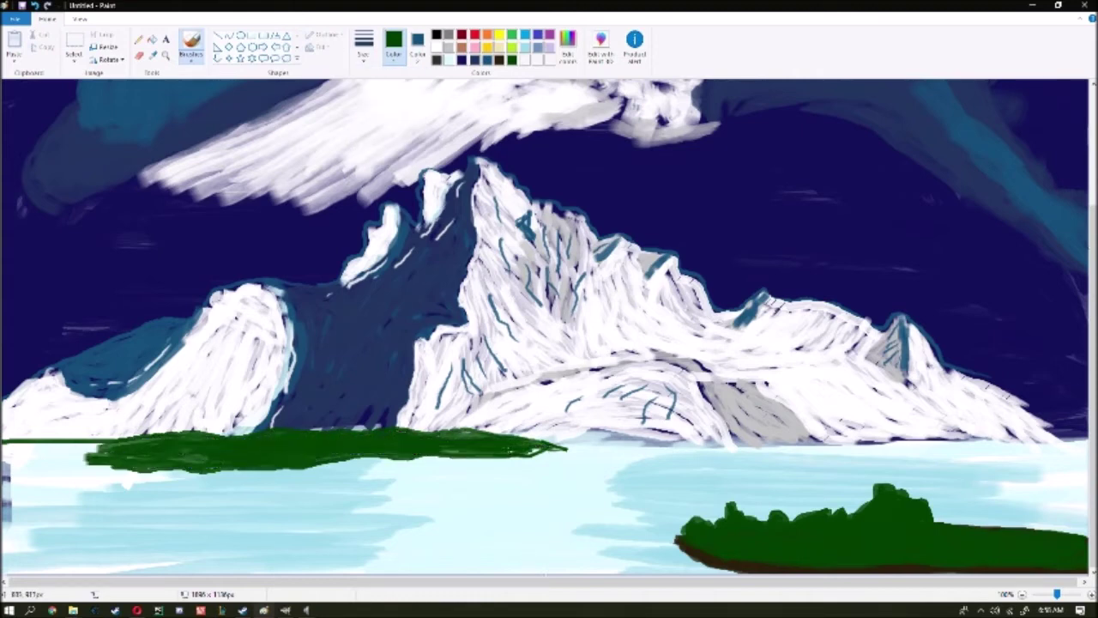
pyautogui.moveTo(361, 467)
pyautogui.mouseDown()
pyautogui.moveTo(4, 490)
pyautogui.moveTo(8, 451)
pyautogui.mouseUp()
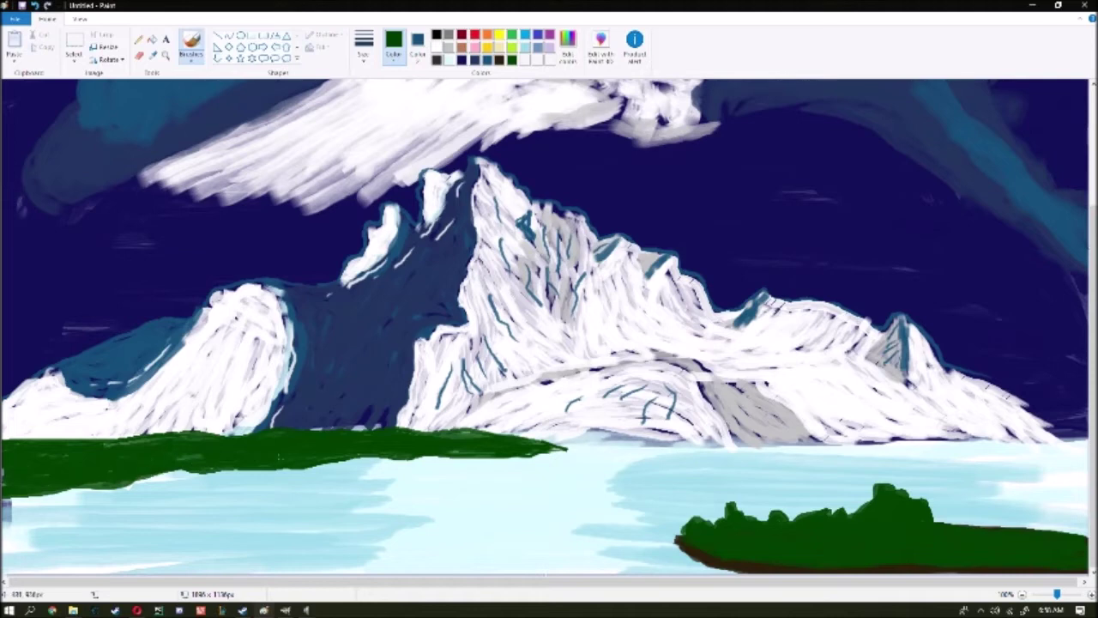
# Mix a custom very dark green and paint a row of pine trees along the top of the left shoreline.
pyautogui.click(567, 47)
pyautogui.click(672, 326)
pyautogui.press('Return')
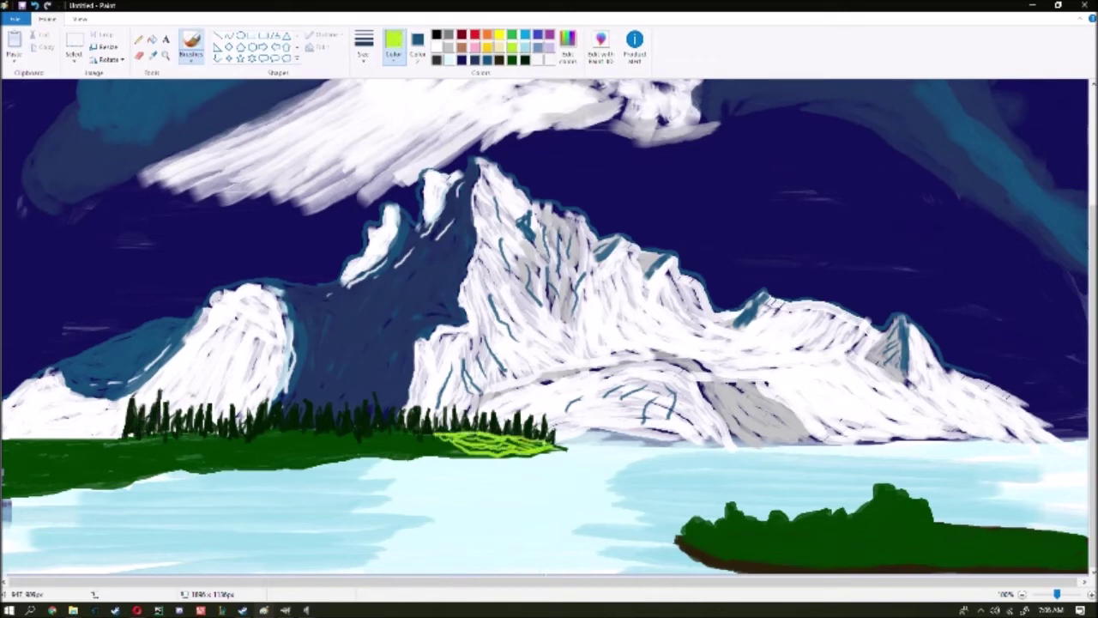
# Add lime-green highlight strokes across the left shoreline's grass and onto the water just below it.
pyautogui.moveTo(409, 437); pyautogui.dragTo(273, 463)
pyautogui.moveTo(411, 431); pyautogui.dragTo(102, 444)
pyautogui.moveTo(409, 440); pyautogui.dragTo(263, 459)
pyautogui.moveTo(179, 457)
pyautogui.mouseDown()
pyautogui.moveTo(77, 470)
pyautogui.moveTo(343, 433)
pyautogui.moveTo(275, 454)
pyautogui.moveTo(94, 454)
pyautogui.moveTo(50, 474)
pyautogui.mouseUp()
pyautogui.moveTo(117, 435); pyautogui.dragTo(7, 448)
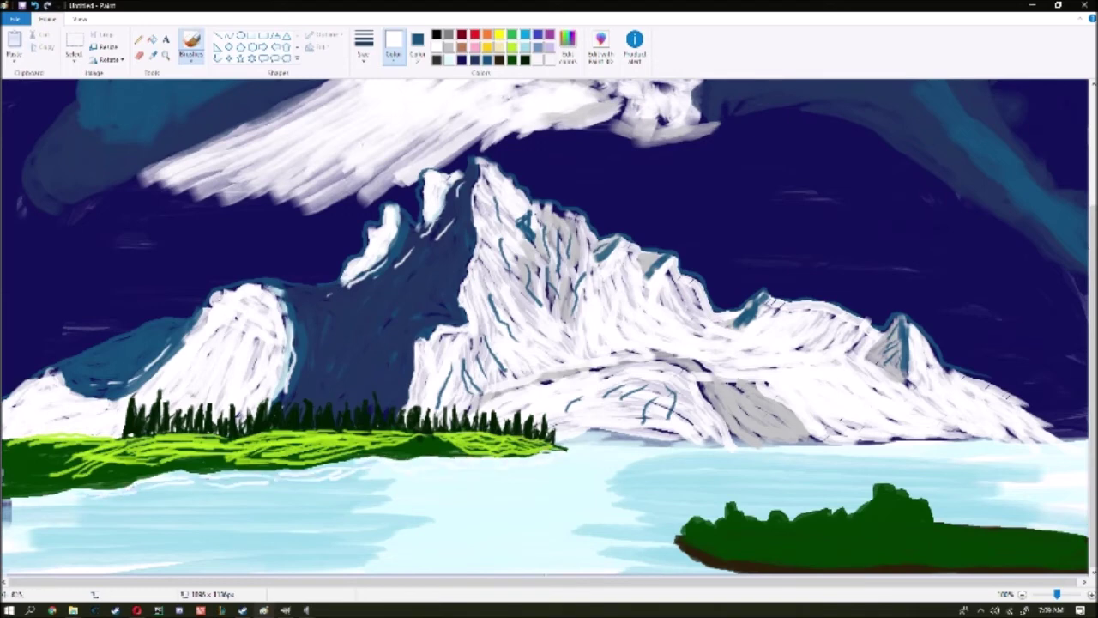
pyautogui.click(512, 47)
pyautogui.moveTo(399, 496); pyautogui.dragTo(197, 461)
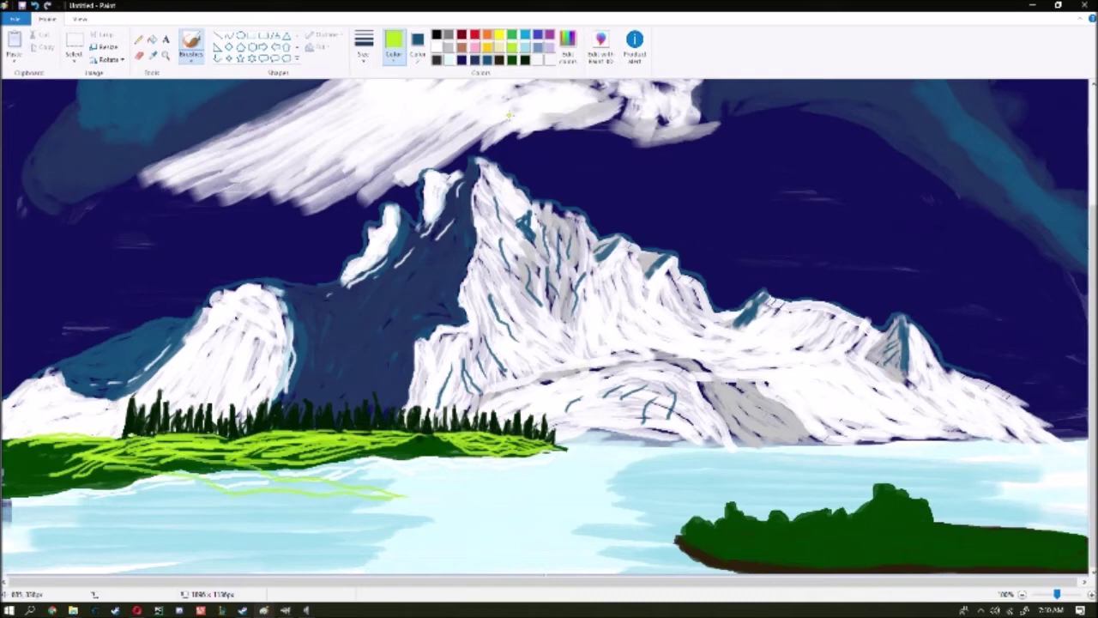
# Fill the lime-outlined spit below the left shoreline with dark green strokes between the highlights.
pyautogui.click(512, 59)
pyautogui.moveTo(396, 496)
pyautogui.mouseDown()
pyautogui.moveTo(223, 488)
pyautogui.moveTo(107, 463)
pyautogui.moveTo(86, 448)
pyautogui.mouseUp()
pyautogui.moveTo(214, 475)
pyautogui.mouseDown()
pyautogui.moveTo(258, 477)
pyautogui.moveTo(223, 485)
pyautogui.moveTo(397, 498)
pyautogui.mouseUp()
# Paint and fill a beige sandy beach along the lower edge of the left shoreline's grassy spit.
pyautogui.click(512, 46)
pyautogui.moveTo(383, 494); pyautogui.dragTo(234, 480)
pyautogui.moveTo(301, 493)
pyautogui.mouseDown()
pyautogui.moveTo(86, 442)
pyautogui.moveTo(162, 470)
pyautogui.mouseUp()
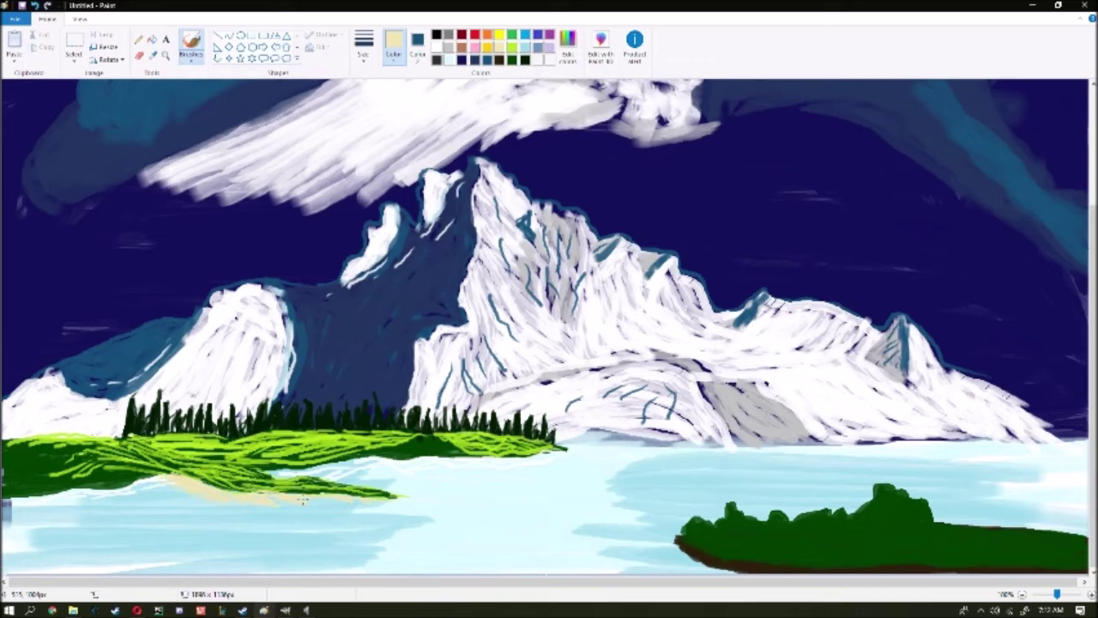
pyautogui.moveTo(128, 494)
pyautogui.mouseDown()
pyautogui.moveTo(163, 465)
pyautogui.moveTo(172, 473)
pyautogui.mouseUp()
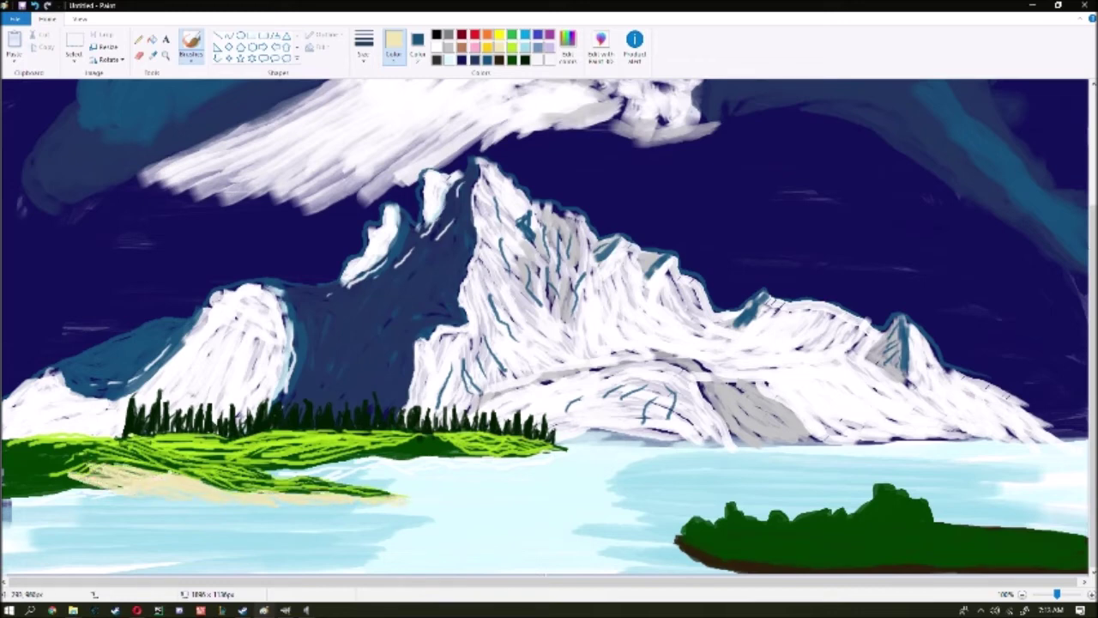
pyautogui.moveTo(103, 480)
pyautogui.mouseDown()
pyautogui.moveTo(128, 461)
pyautogui.moveTo(45, 480)
pyautogui.mouseUp()
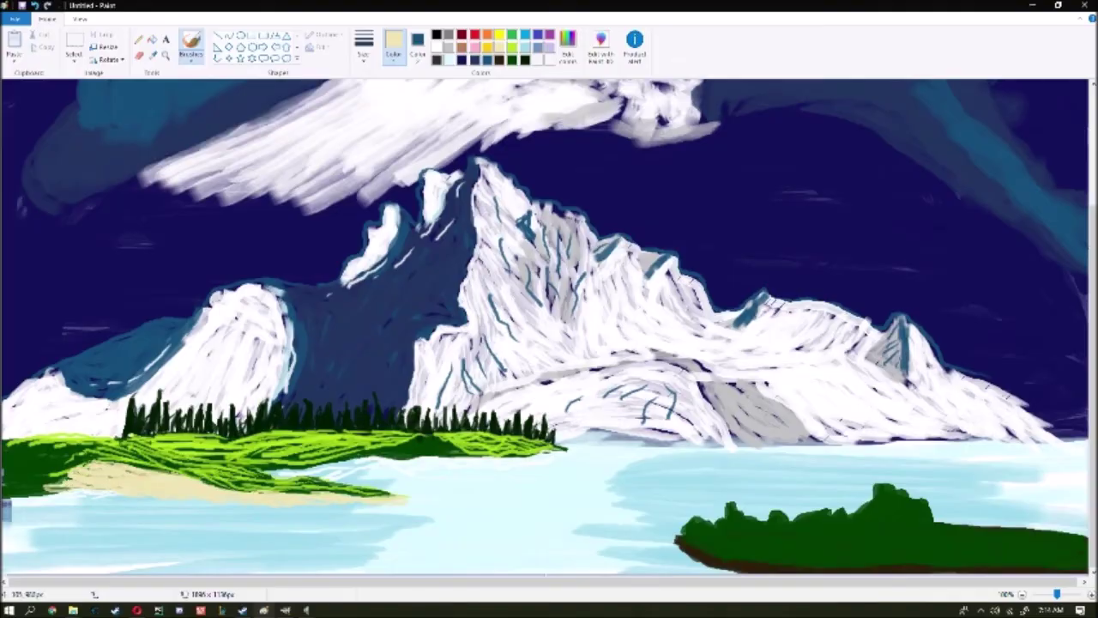
# With very dark green, paint a tall pine on the left spit and sketch outlines of more pines toward the left edge.
pyautogui.click(209, 424)
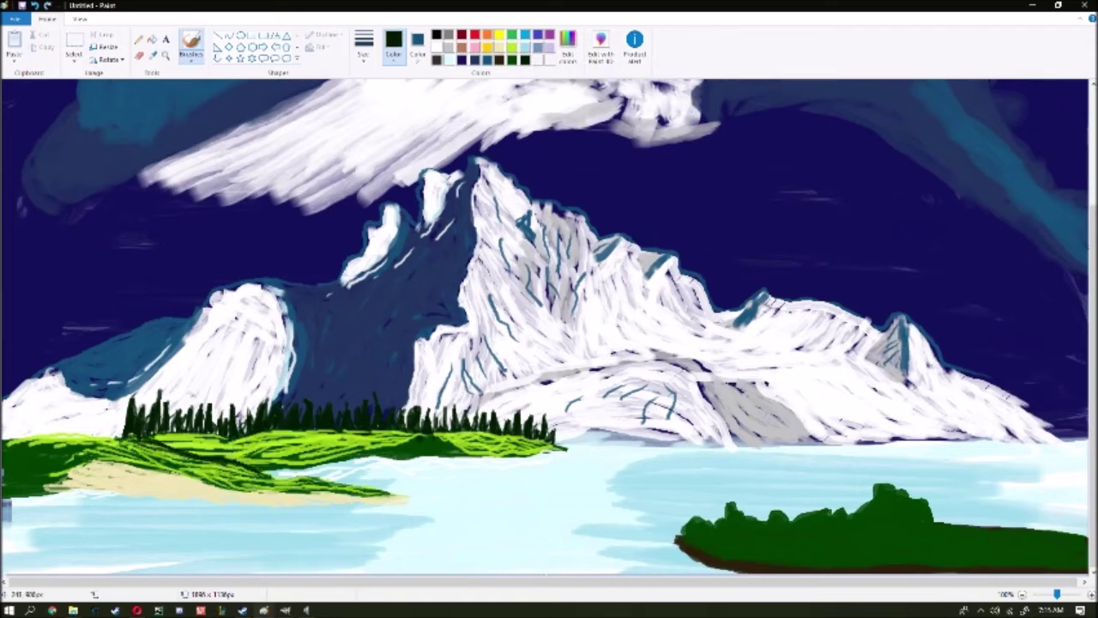
pyautogui.moveTo(248, 468)
pyautogui.mouseDown()
pyautogui.moveTo(247, 405)
pyautogui.moveTo(240, 459)
pyautogui.mouseUp()
pyautogui.hotkey('ctrl', 'z')
pyautogui.moveTo(230, 390); pyautogui.dragTo(225, 462)
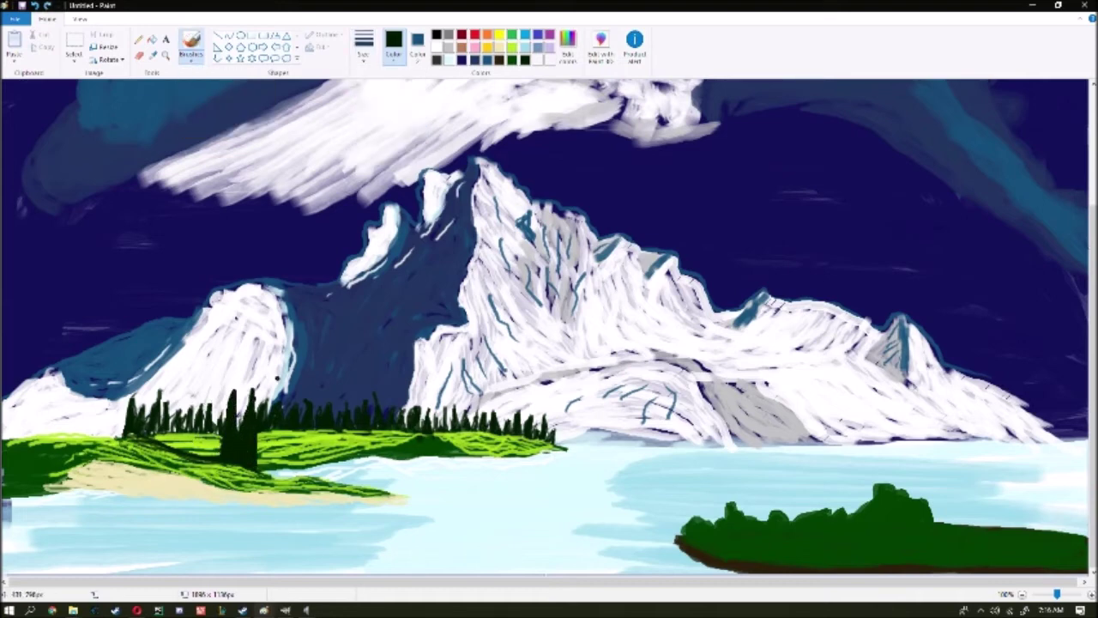
pyautogui.moveTo(209, 391)
pyautogui.mouseDown()
pyautogui.moveTo(196, 450)
pyautogui.moveTo(139, 377)
pyautogui.moveTo(96, 433)
pyautogui.moveTo(86, 420)
pyautogui.mouseUp()
# Switch the brush type, fill the outlined pines solid very dark green, and thicken the right end of the grove.
pyautogui.click(191, 53)
pyautogui.click(191, 101)
pyautogui.moveTo(213, 429); pyautogui.dragTo(209, 455)
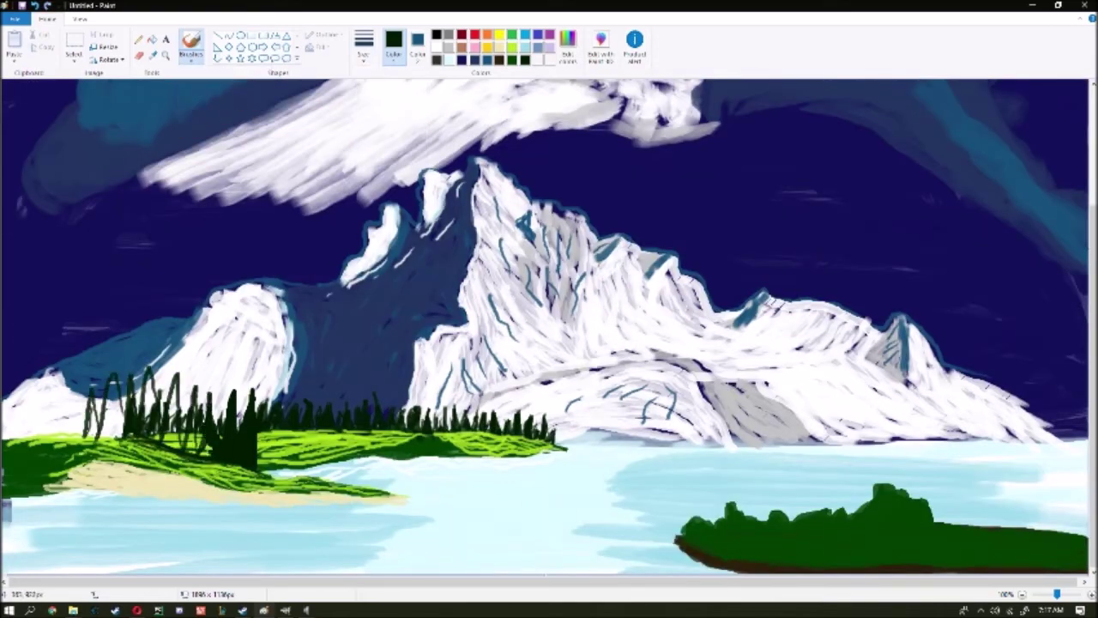
pyautogui.moveTo(194, 392)
pyautogui.mouseDown()
pyautogui.moveTo(197, 454)
pyautogui.moveTo(184, 450)
pyautogui.mouseUp()
pyautogui.moveTo(161, 407); pyautogui.dragTo(172, 448)
pyautogui.moveTo(147, 368); pyautogui.dragTo(151, 440)
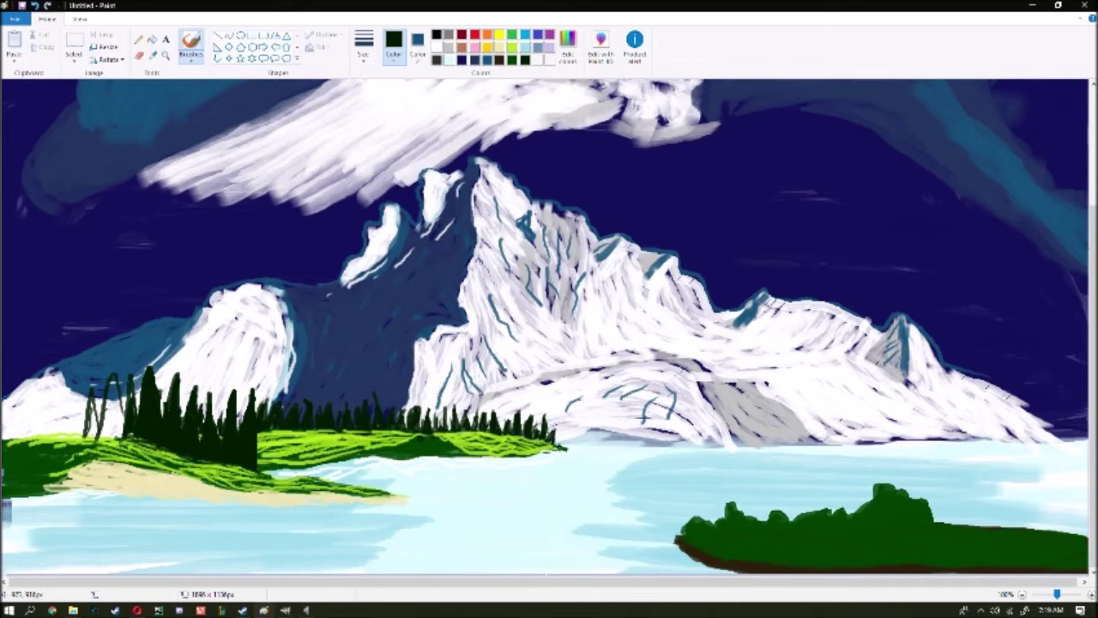
pyautogui.moveTo(104, 376)
pyautogui.mouseDown()
pyautogui.moveTo(105, 443)
pyautogui.moveTo(118, 434)
pyautogui.mouseUp()
pyautogui.moveTo(100, 388)
pyautogui.mouseDown()
pyautogui.moveTo(103, 444)
pyautogui.moveTo(89, 439)
pyautogui.mouseUp()
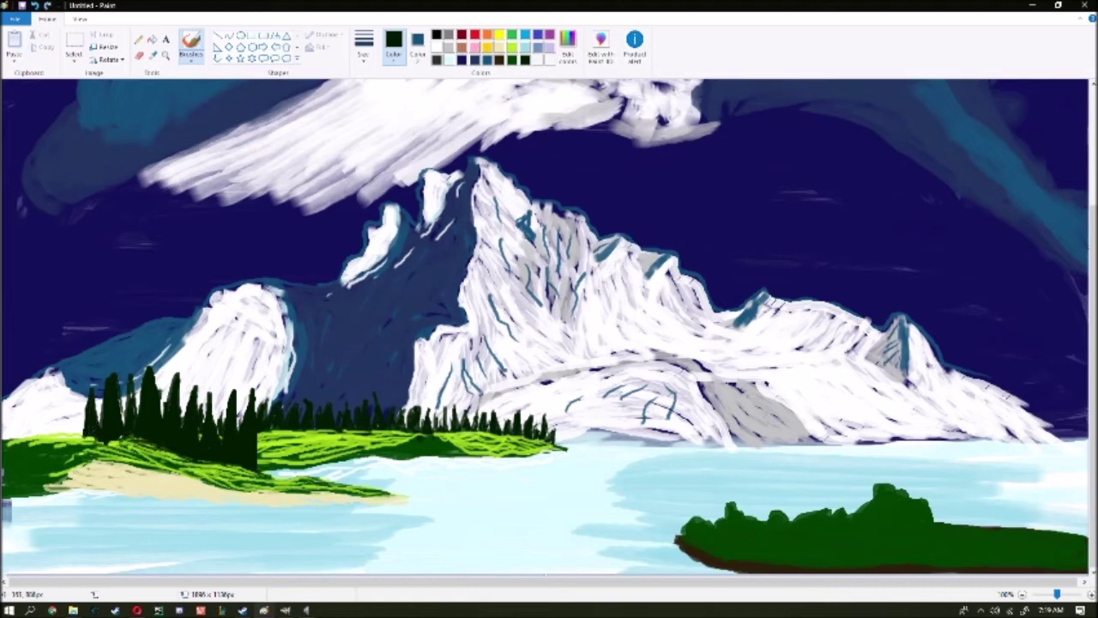
pyautogui.moveTo(271, 425)
pyautogui.mouseDown()
pyautogui.moveTo(268, 477)
pyautogui.moveTo(259, 467)
pyautogui.mouseUp()
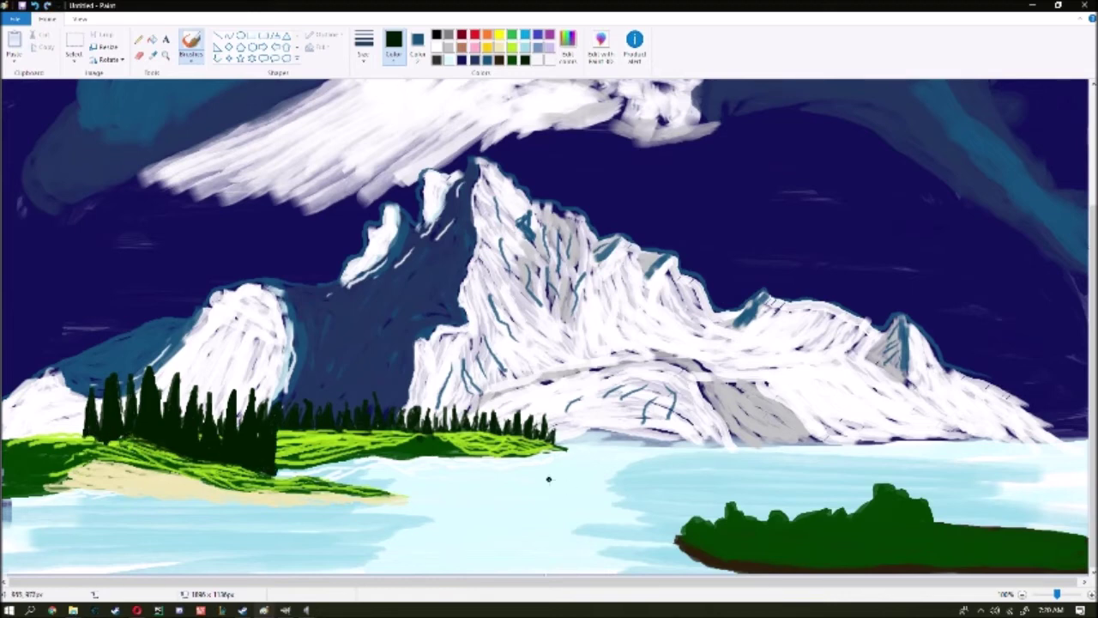
# Add thin white trunk strokes to the foreground pines and a bare white tree at the right end of the grove.
pyautogui.click(436, 47)
pyautogui.moveTo(213, 422); pyautogui.dragTo(212, 460)
pyautogui.moveTo(145, 385); pyautogui.dragTo(146, 441)
pyautogui.moveTo(171, 393); pyautogui.dragTo(172, 446)
pyautogui.moveTo(113, 393); pyautogui.dragTo(113, 438)
pyautogui.moveTo(129, 407); pyautogui.dragTo(129, 435)
pyautogui.moveTo(212, 417); pyautogui.dragTo(212, 449)
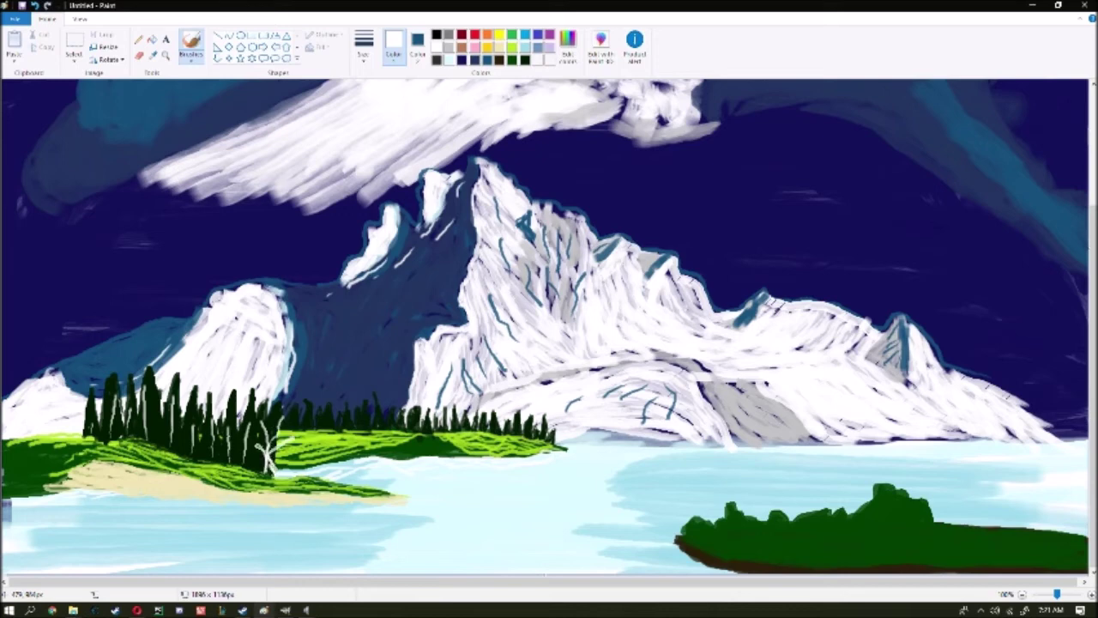
# Extend the far shoreline to the right with a thin dark green strip, lime highlights and a white waterline at its tip.
pyautogui.click(512, 59)
pyautogui.moveTo(551, 448); pyautogui.dragTo(697, 452)
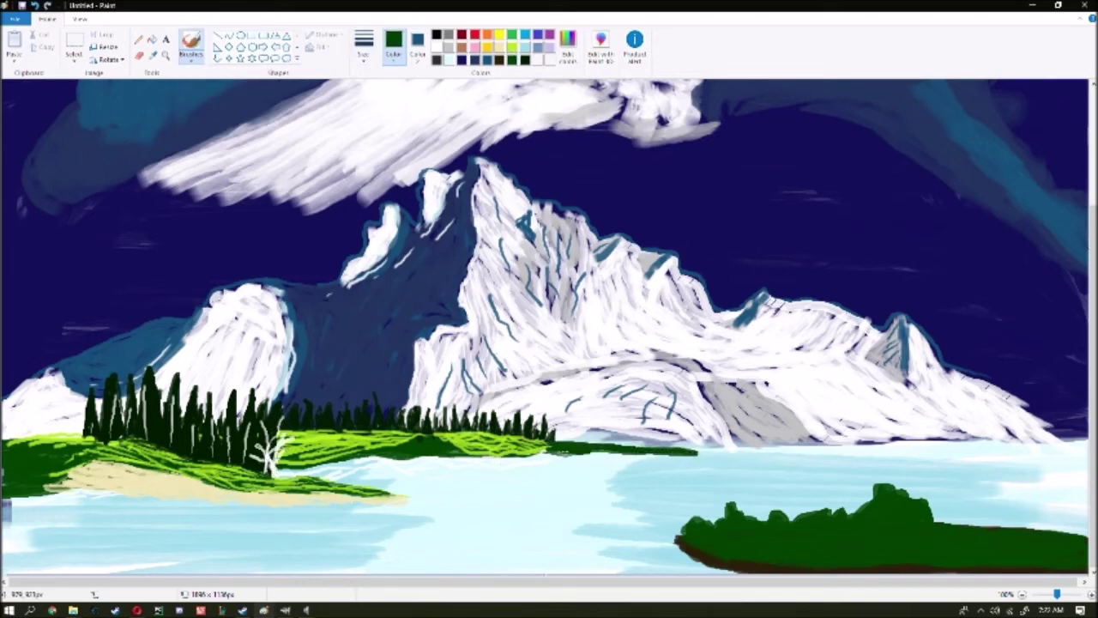
pyautogui.click(436, 47)
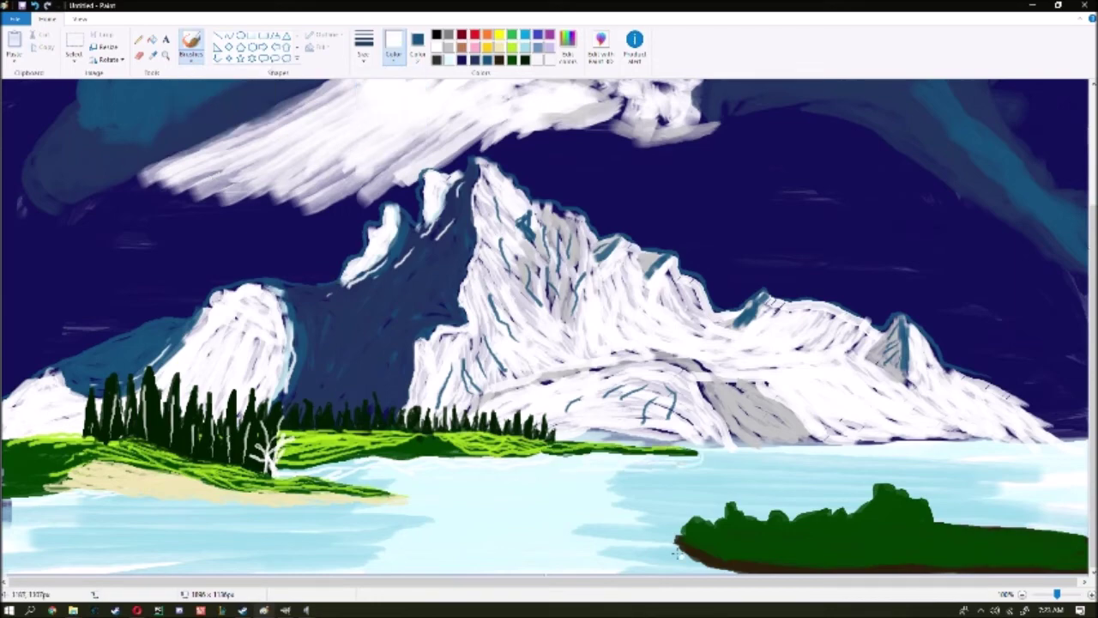
pyautogui.click(1034, 594)
pyautogui.click(1057, 595)
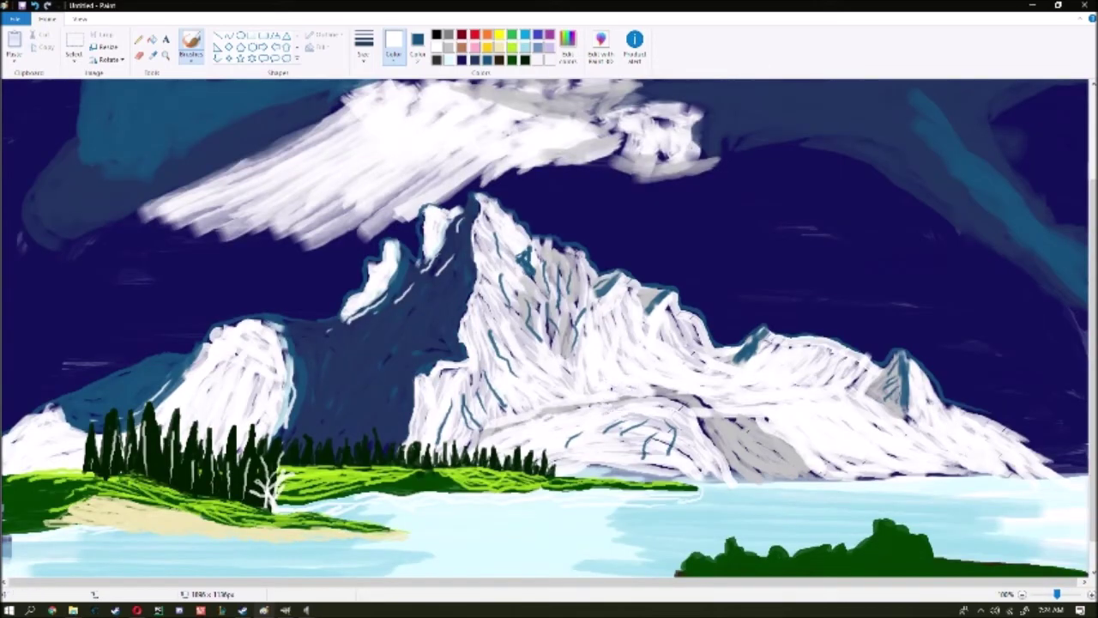
pyautogui.scroll(-1, 603, 343)
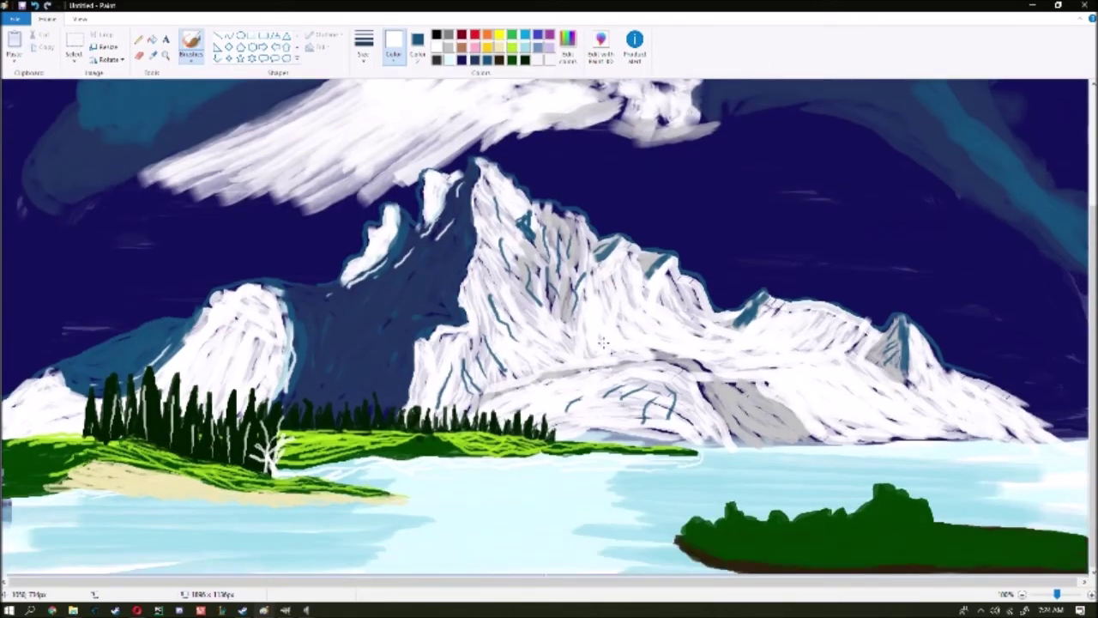
# With a thicker very dark green brush, paint a large layered pine near the left edge, from the sky down to the shoreline.
pyautogui.click(394, 43)
pyautogui.click(364, 43)
pyautogui.click(387, 118)
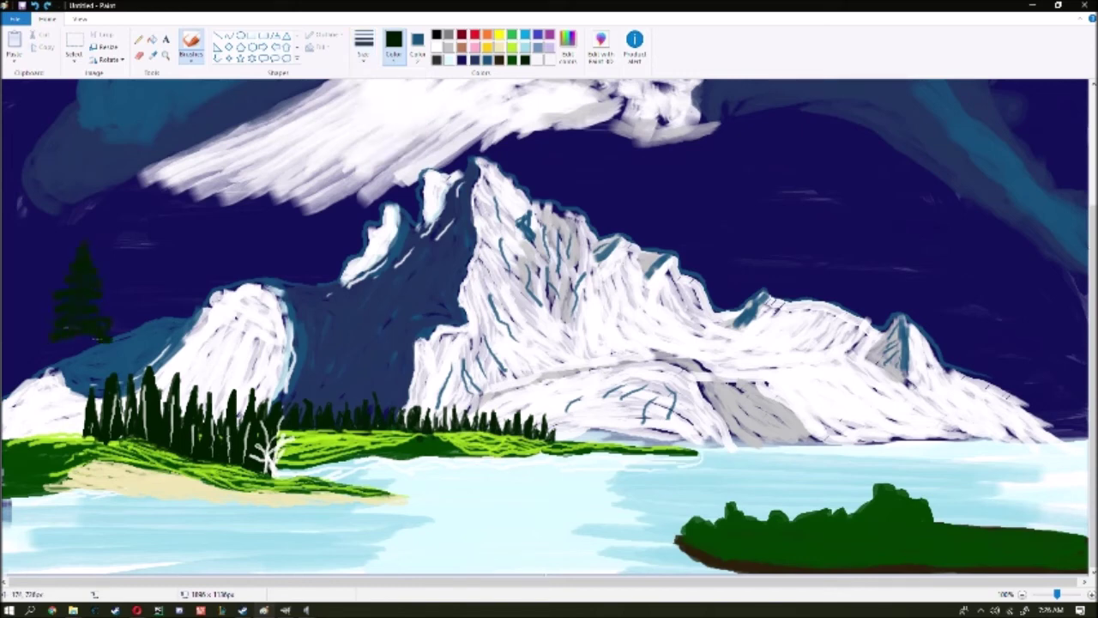
pyautogui.moveTo(105, 348)
pyautogui.mouseDown()
pyautogui.moveTo(30, 386)
pyautogui.moveTo(94, 373)
pyautogui.moveTo(31, 399)
pyautogui.moveTo(79, 404)
pyautogui.moveTo(17, 438)
pyautogui.moveTo(59, 439)
pyautogui.moveTo(38, 457)
pyautogui.moveTo(130, 470)
pyautogui.moveTo(146, 500)
pyautogui.moveTo(88, 361)
pyautogui.moveTo(89, 433)
pyautogui.moveTo(16, 487)
pyautogui.moveTo(74, 473)
pyautogui.moveTo(104, 443)
pyautogui.moveTo(87, 425)
pyautogui.moveTo(13, 422)
pyautogui.moveTo(32, 426)
pyautogui.moveTo(105, 399)
pyautogui.moveTo(71, 367)
pyautogui.moveTo(69, 390)
pyautogui.moveTo(93, 321)
pyautogui.moveTo(53, 375)
pyautogui.mouseUp()
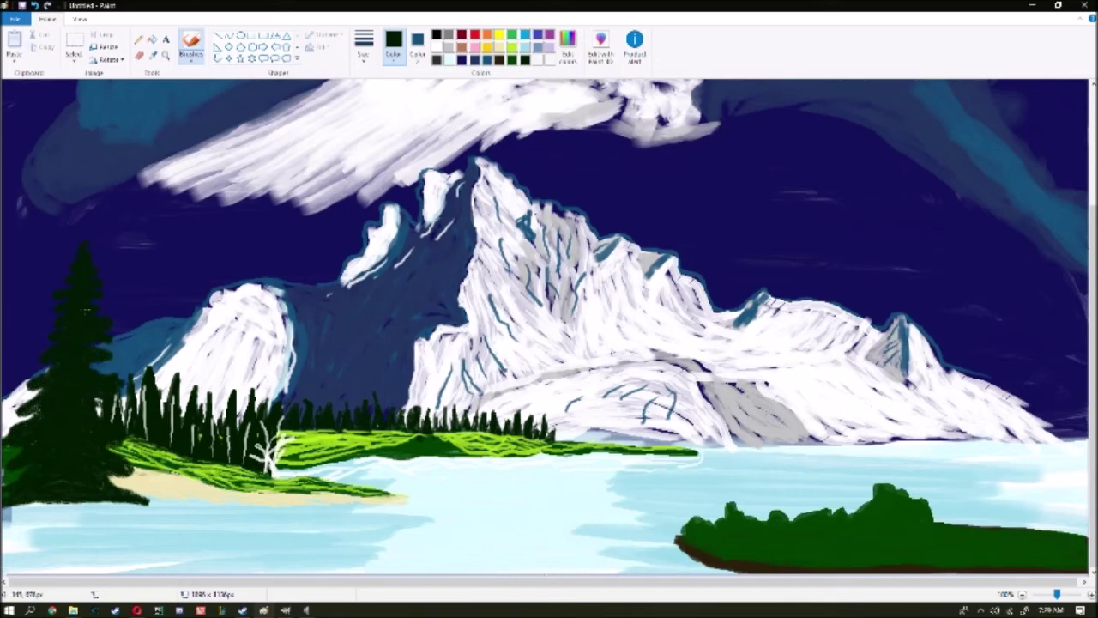
# Change the brush type and paint a white trunk with short branches down the centre of the large pine.
pyautogui.click(191, 53)
pyautogui.click(206, 94)
pyautogui.click(436, 47)
pyautogui.moveTo(56, 502)
pyautogui.mouseDown()
pyautogui.moveTo(83, 249)
pyautogui.moveTo(67, 498)
pyautogui.mouseUp()
pyautogui.moveTo(73, 391); pyautogui.dragTo(65, 505)
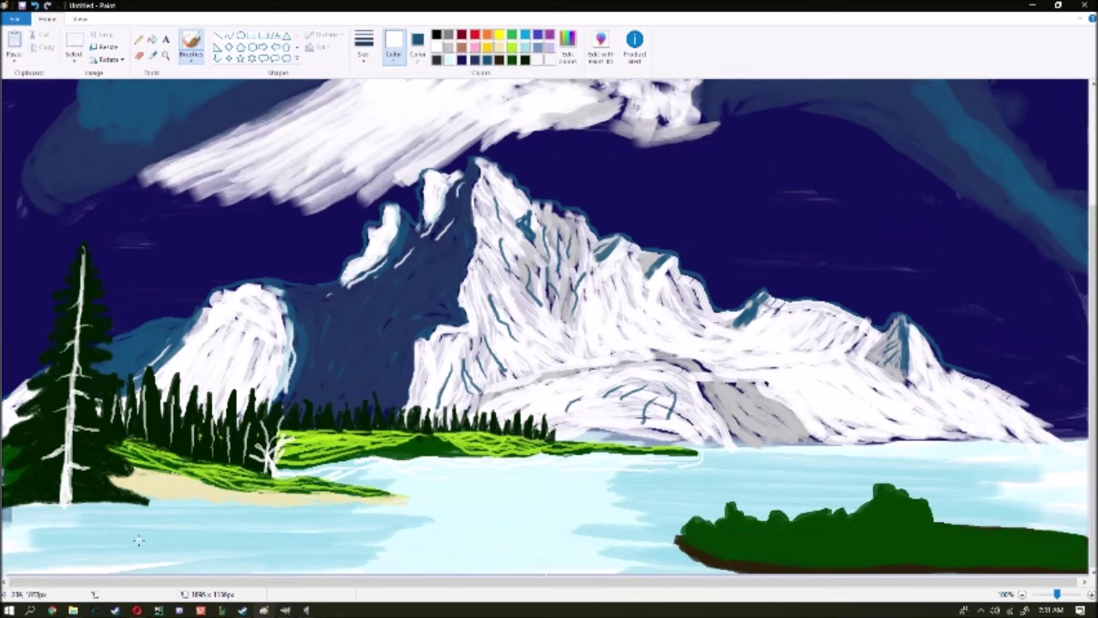
# Add dark green foliage strokes over the large pine's branches from its base up to the top.
pyautogui.click(512, 47)
pyautogui.moveTo(74, 489); pyautogui.dragTo(113, 452)
pyautogui.moveTo(111, 493)
pyautogui.mouseDown()
pyautogui.moveTo(120, 464)
pyautogui.moveTo(124, 493)
pyautogui.moveTo(108, 422)
pyautogui.moveTo(26, 481)
pyautogui.moveTo(43, 412)
pyautogui.moveTo(73, 377)
pyautogui.mouseUp()
pyautogui.click(512, 60)
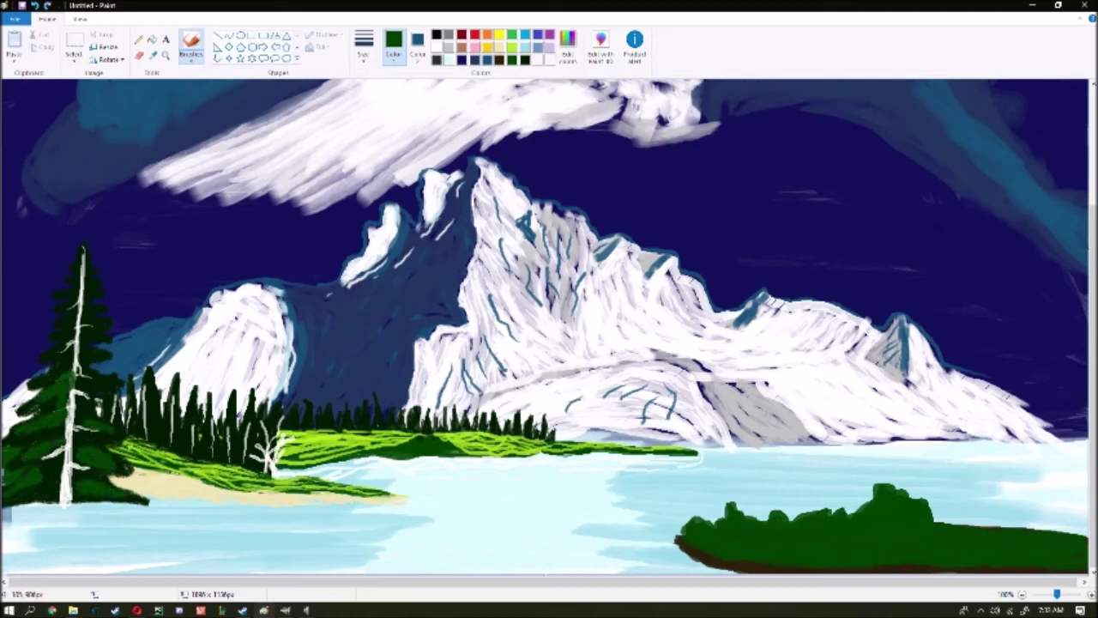
pyautogui.moveTo(64, 442); pyautogui.dragTo(77, 336)
pyautogui.moveTo(96, 383)
pyautogui.mouseDown()
pyautogui.moveTo(78, 347)
pyautogui.moveTo(73, 369)
pyautogui.mouseUp()
pyautogui.moveTo(85, 319); pyautogui.dragTo(75, 273)
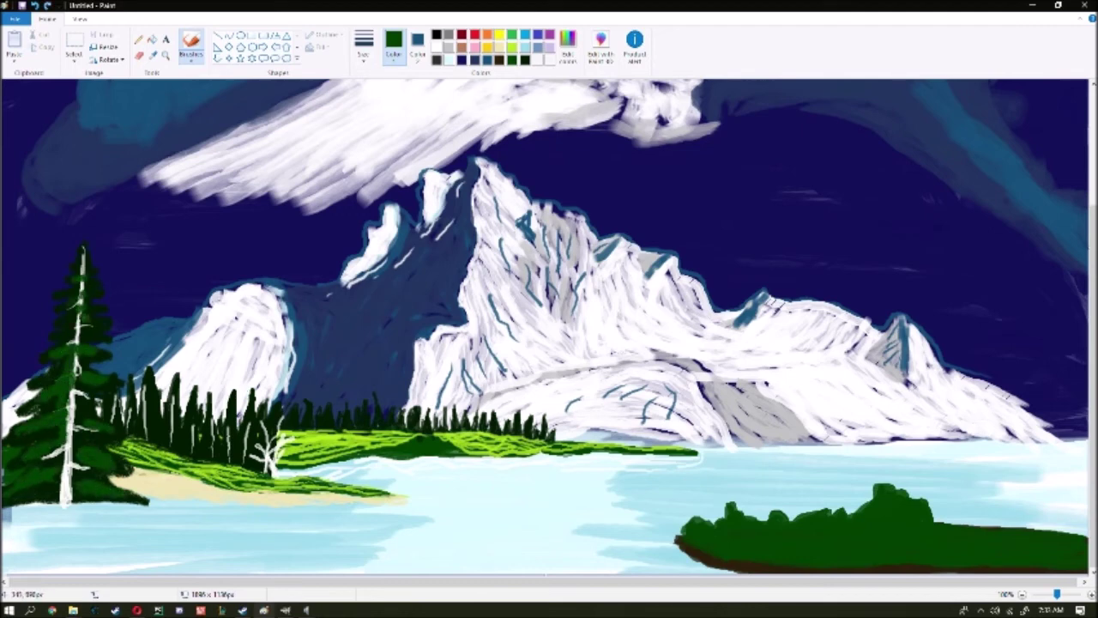
# With very dark green, partly cover the large pine's white trunk with foliage and extend the tree's base downward.
pyautogui.click(84, 269)
pyautogui.moveTo(62, 459); pyautogui.dragTo(77, 352)
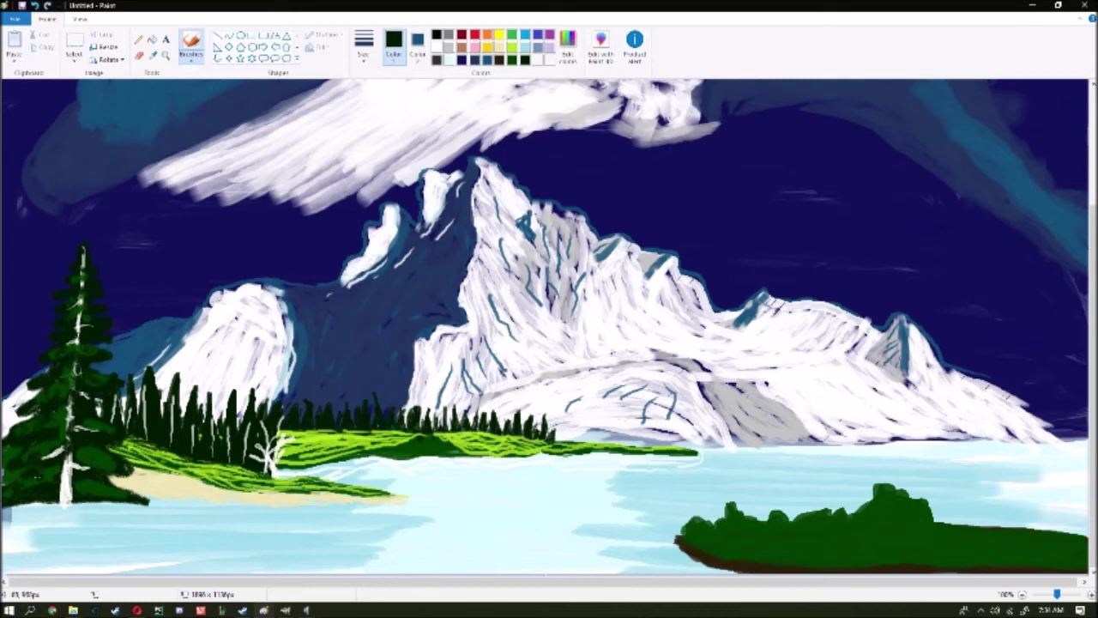
pyautogui.moveTo(53, 474); pyautogui.dragTo(108, 465)
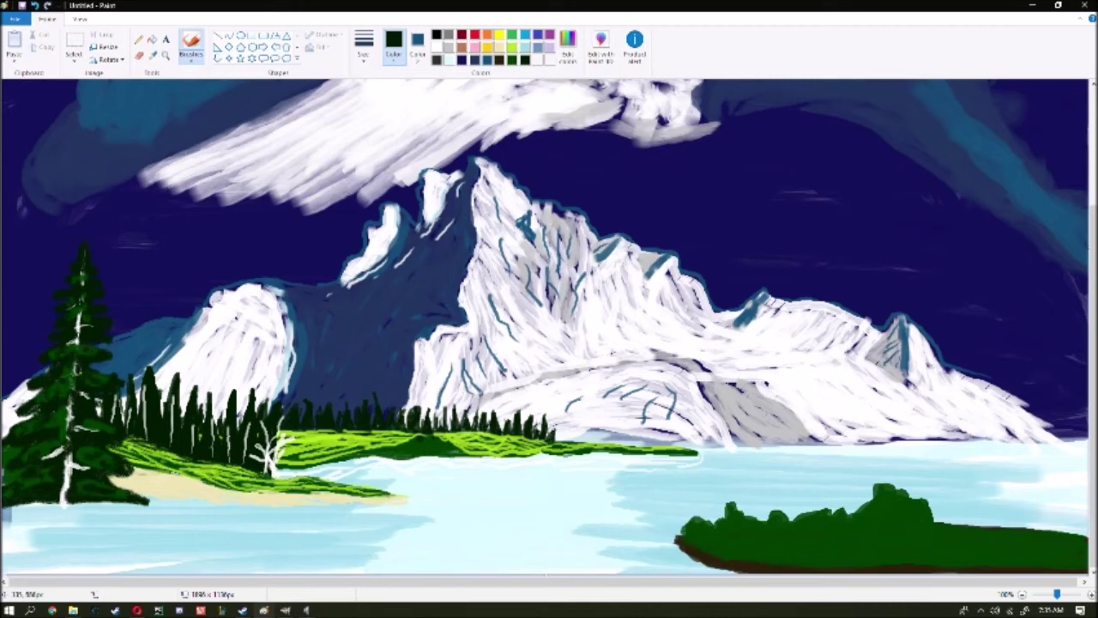
pyautogui.moveTo(147, 506); pyautogui.dragTo(17, 509)
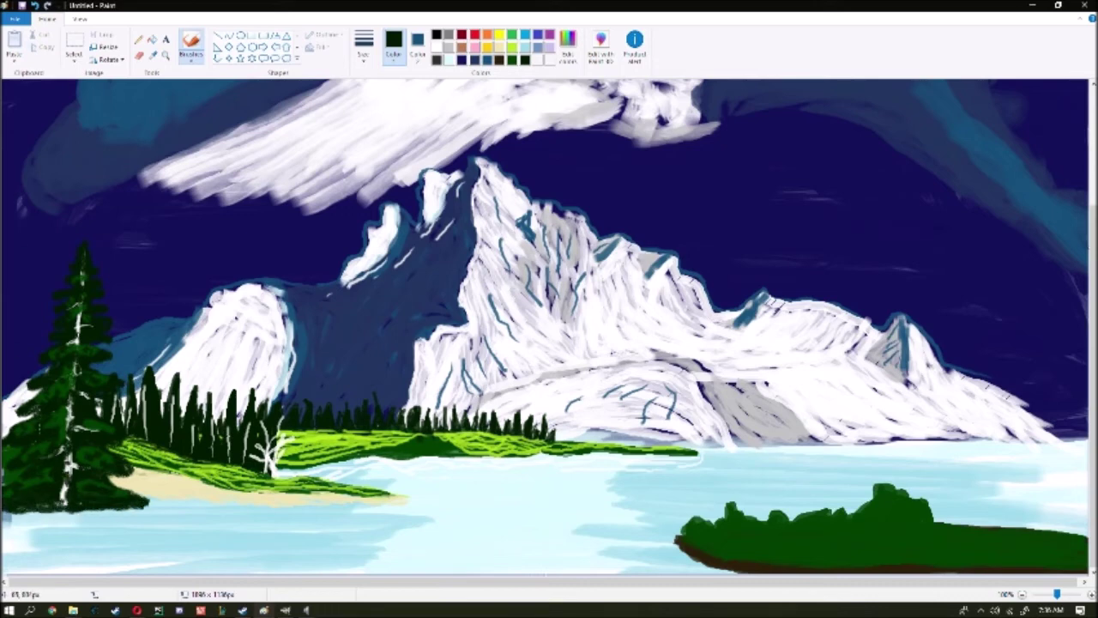
# Outline a second spit in dark green in the lower-left corner and paint beige sand below it and along the far shoreline.
pyautogui.moveTo(159, 506)
pyautogui.mouseDown()
pyautogui.moveTo(318, 546)
pyautogui.moveTo(3, 531)
pyautogui.mouseUp()
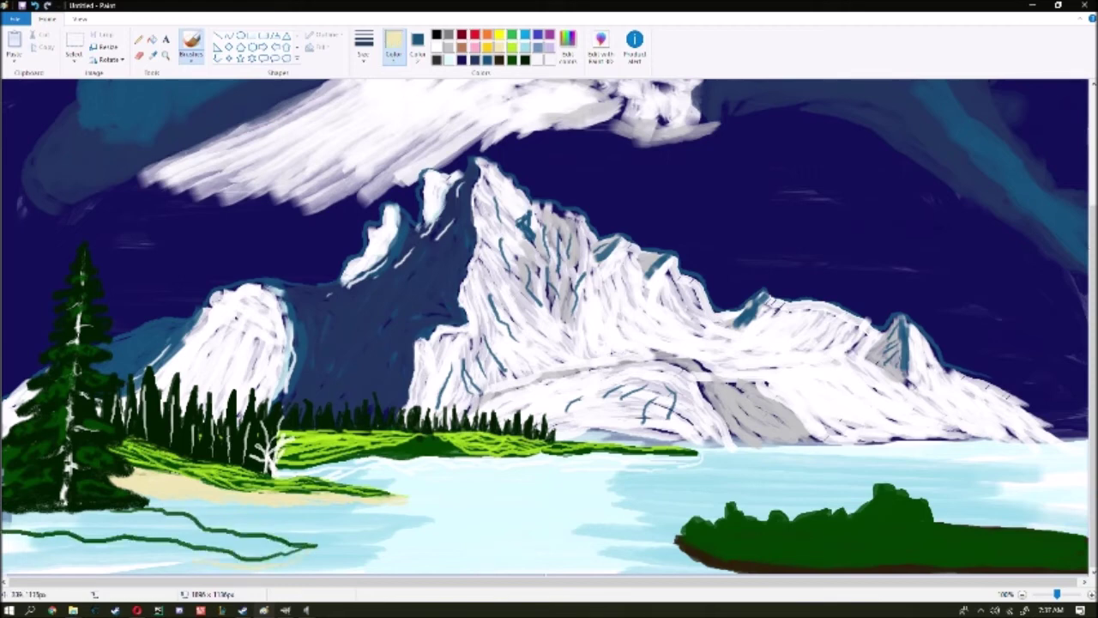
pyautogui.moveTo(9, 569); pyautogui.dragTo(253, 563)
pyautogui.moveTo(60, 569); pyautogui.dragTo(4, 541)
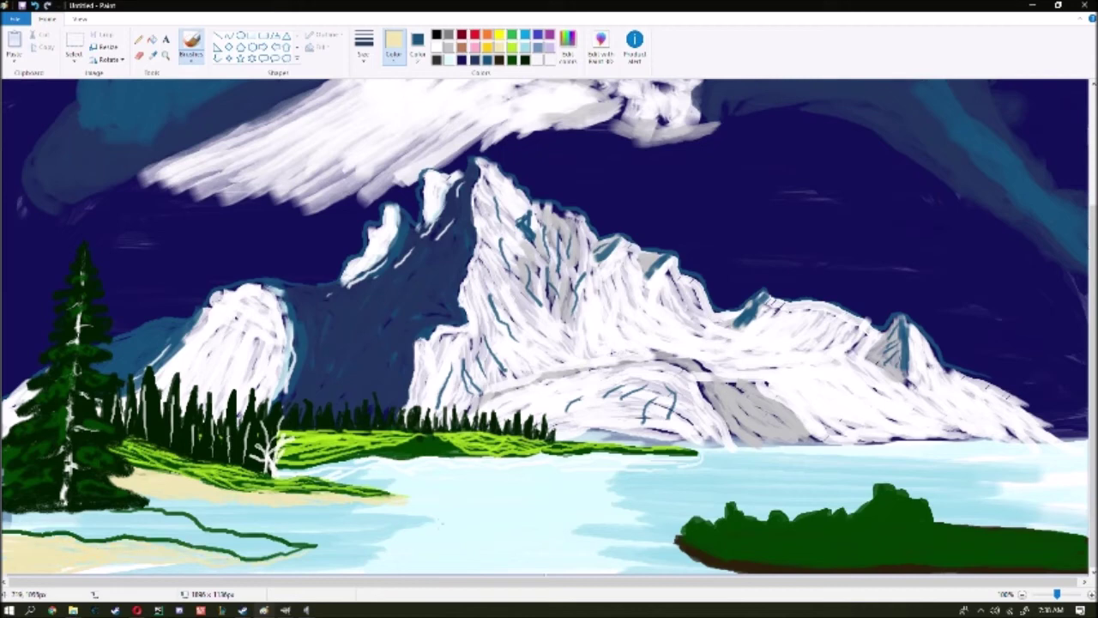
pyautogui.moveTo(696, 455); pyautogui.dragTo(295, 468)
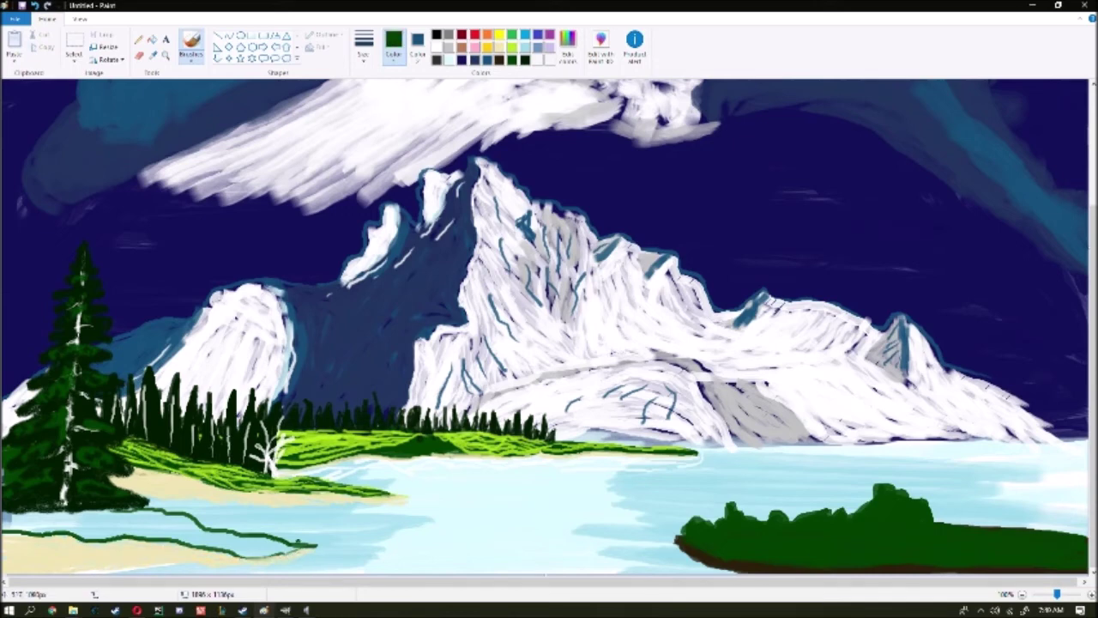
# Fill the lower-left spit with dark green and add lime-green grass highlights across it with a different brush size.
pyautogui.moveTo(295, 554)
pyautogui.mouseDown()
pyautogui.moveTo(79, 525)
pyautogui.moveTo(179, 515)
pyautogui.moveTo(285, 556)
pyautogui.moveTo(231, 532)
pyautogui.moveTo(283, 551)
pyautogui.moveTo(17, 513)
pyautogui.mouseUp()
pyautogui.click(512, 47)
pyautogui.click(364, 45)
pyautogui.click(375, 95)
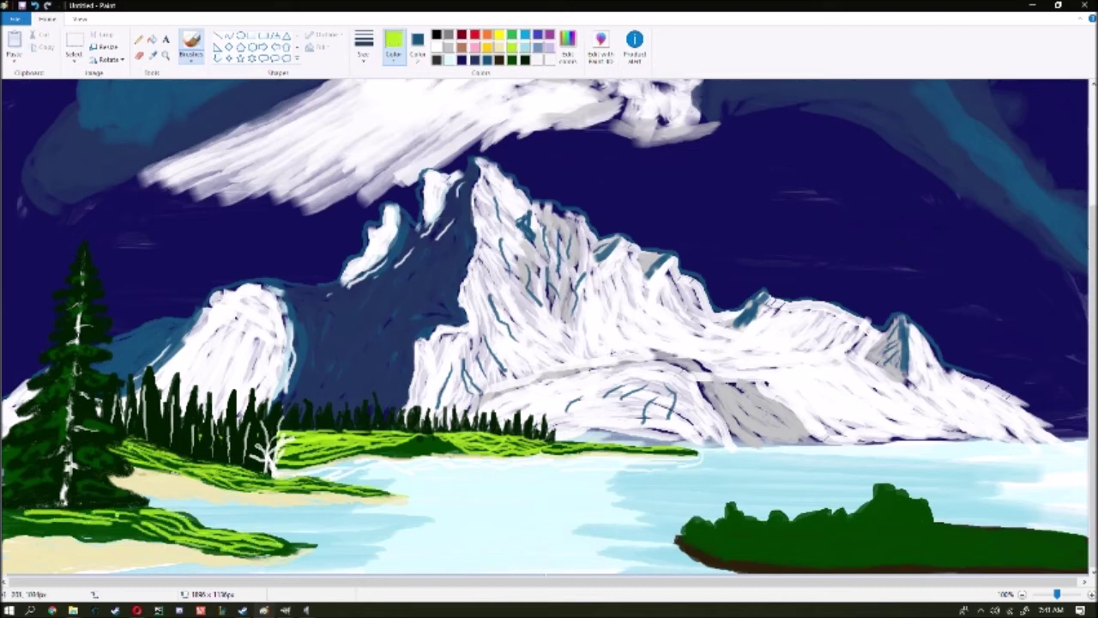
pyautogui.moveTo(138, 520); pyautogui.dragTo(9, 523)
pyautogui.moveTo(163, 532)
pyautogui.mouseDown()
pyautogui.moveTo(8, 533)
pyautogui.moveTo(39, 451)
pyautogui.mouseUp()
# Paint a bare white tree at the left edge beside the large pine, undoing the first version and redrawing it.
pyautogui.click(436, 47)
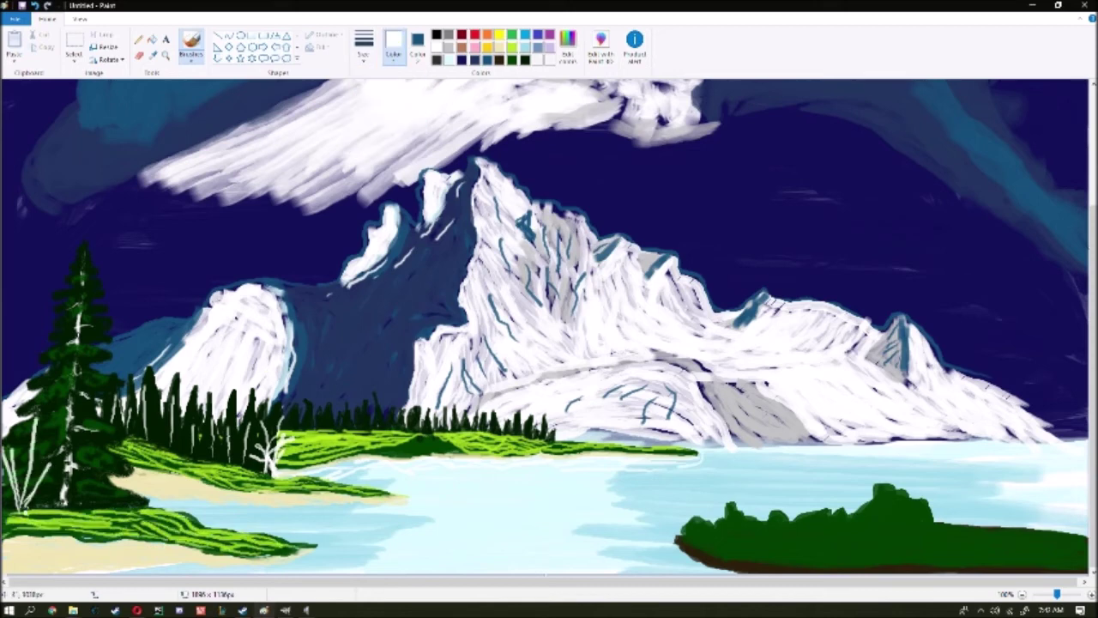
pyautogui.hotkey('ctrl', 'z')
pyautogui.moveTo(12, 511)
pyautogui.mouseDown()
pyautogui.moveTo(31, 458)
pyautogui.moveTo(21, 458)
pyautogui.mouseUp()
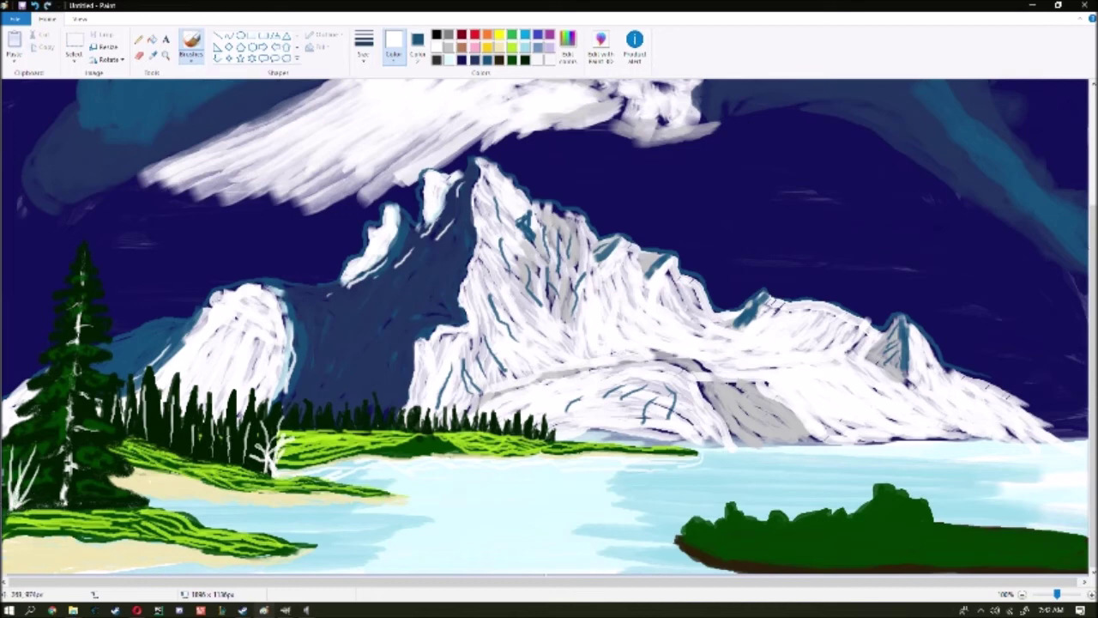
pyautogui.moveTo(171, 554); pyautogui.dragTo(187, 564)
pyautogui.moveTo(144, 543); pyautogui.dragTo(170, 554)
pyautogui.moveTo(115, 547)
pyautogui.mouseDown()
pyautogui.moveTo(139, 558)
pyautogui.moveTo(117, 554)
pyautogui.mouseUp()
pyautogui.moveTo(46, 549); pyautogui.dragTo(77, 563)
pyautogui.moveTo(17, 544); pyautogui.dragTo(60, 559)
pyautogui.moveTo(9, 554); pyautogui.dragTo(41, 568)
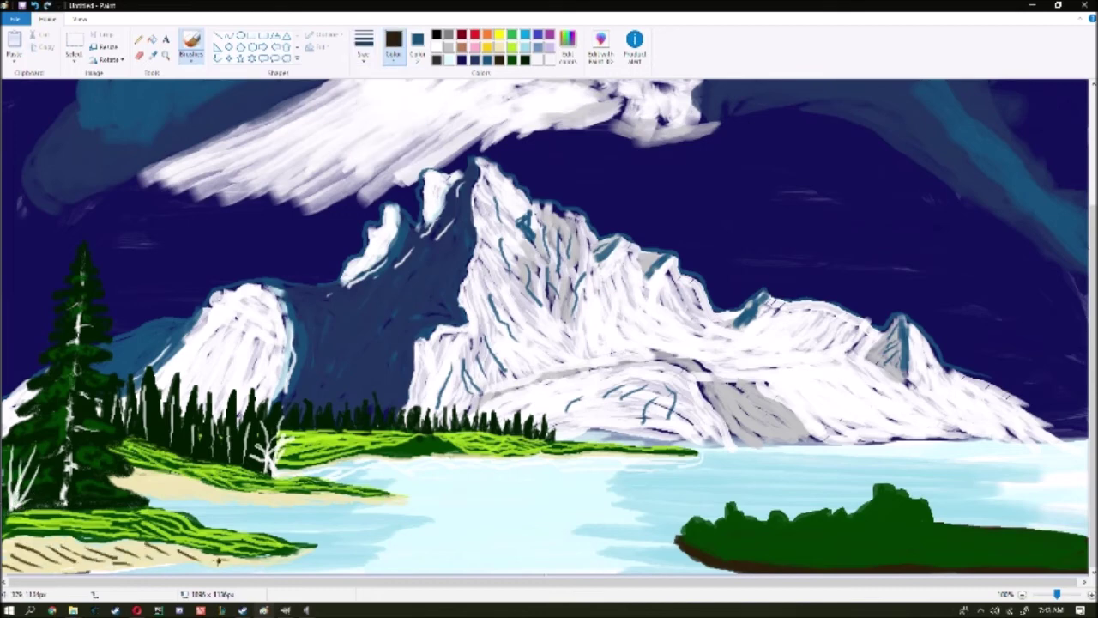
pyautogui.hotkey('ctrl', 'z')
pyautogui.hotkey('ctrl', 'z')
pyautogui.hotkey('ctrl', 'z')
pyautogui.hotkey('ctrl', 'z')
pyautogui.hotkey('ctrl', 'z')
pyautogui.hotkey('ctrl', 'z')
pyautogui.hotkey('ctrl', 'z')
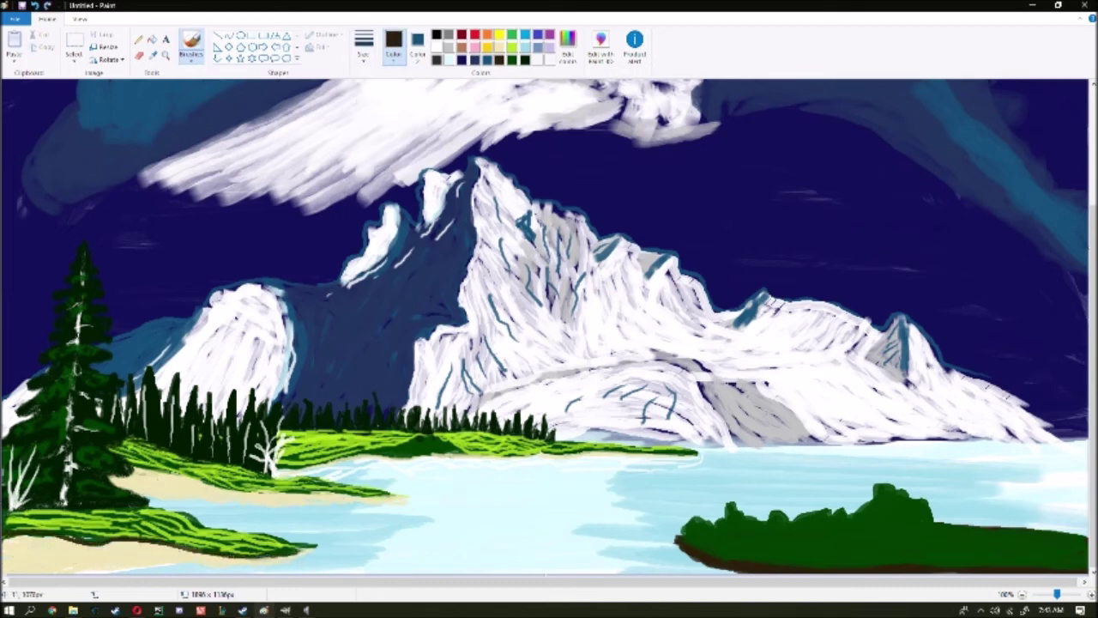
pyautogui.moveTo(25, 541)
pyautogui.mouseDown()
pyautogui.moveTo(144, 544)
pyautogui.moveTo(64, 544)
pyautogui.mouseUp()
pyautogui.hotkey('ctrl', 'z')
pyautogui.hotkey('ctrl', 'z')
# Paint a dark green grass fringe along the lower-left spit's sandy edge and trace white waterlines along the shores.
pyautogui.click(525, 59)
pyautogui.moveTo(220, 555); pyautogui.dragTo(282, 561)
pyautogui.moveTo(145, 545); pyautogui.dragTo(230, 559)
pyautogui.moveTo(4, 541); pyautogui.dragTo(151, 553)
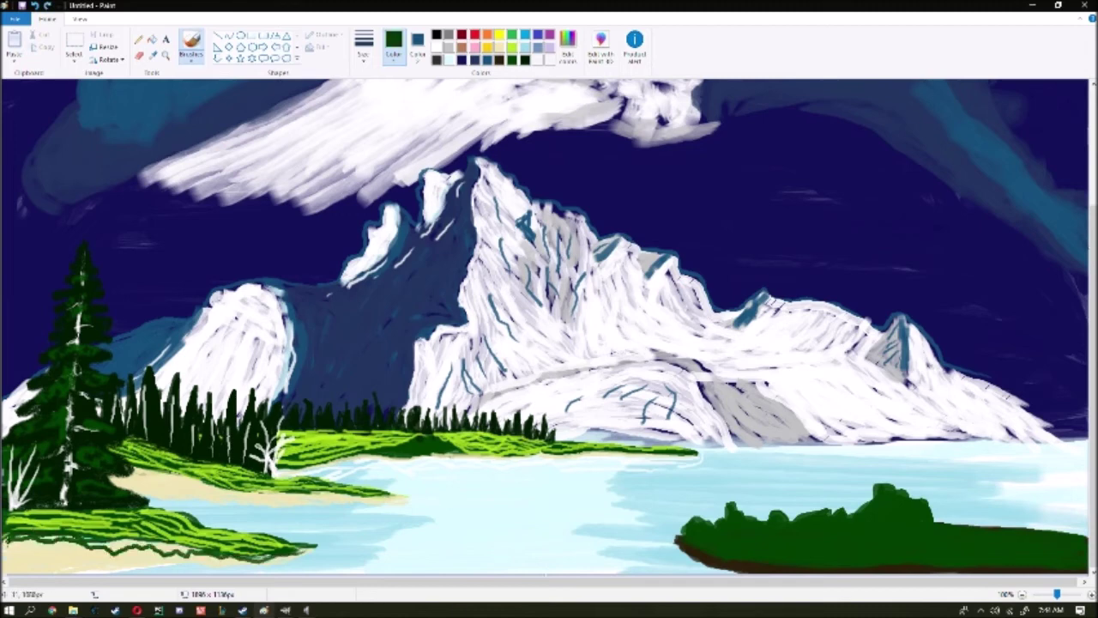
pyautogui.click(364, 48)
pyautogui.click(390, 123)
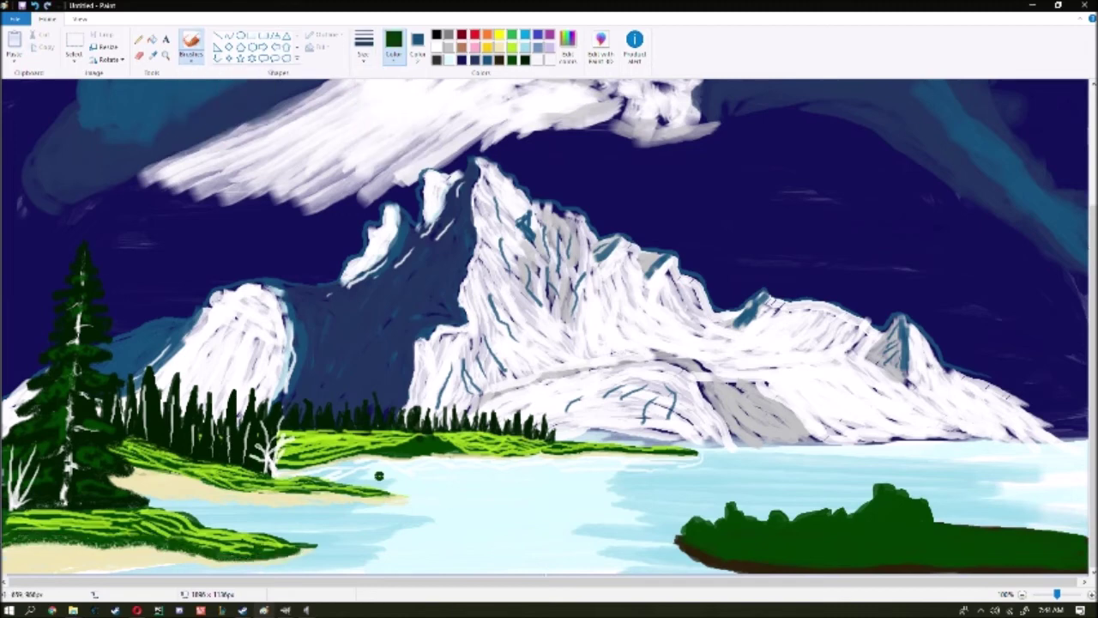
pyautogui.click(513, 47)
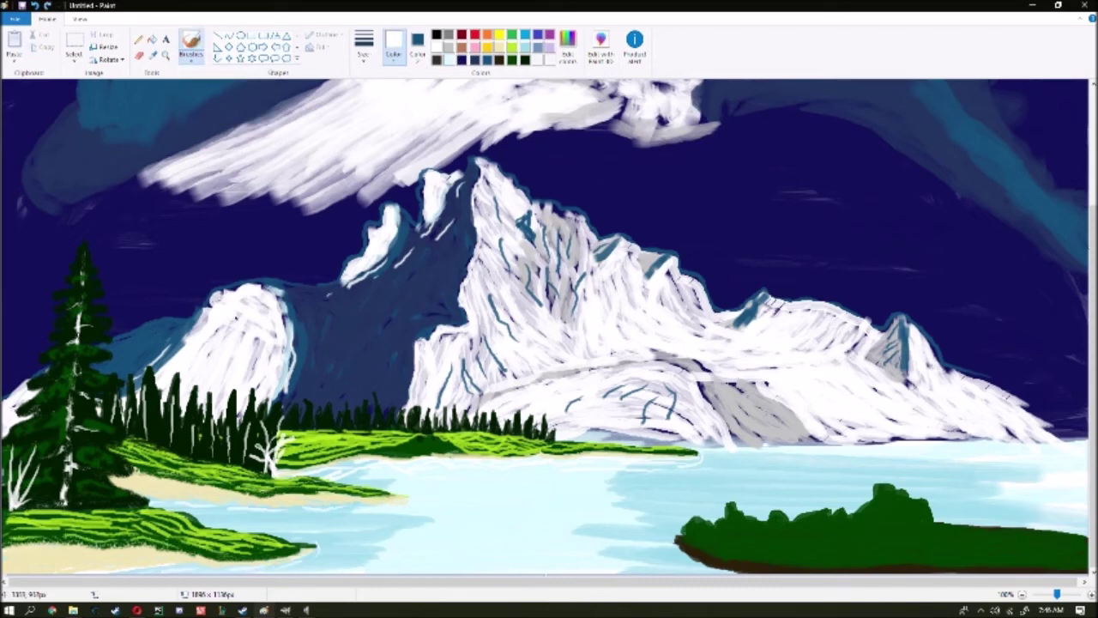
# Change the brush size and paint a beige sandy shore along the lower edge of the green island.
pyautogui.click(364, 47)
pyautogui.click(387, 111)
pyautogui.click(499, 47)
pyautogui.moveTo(672, 537)
pyautogui.mouseDown()
pyautogui.moveTo(783, 573)
pyautogui.moveTo(1013, 568)
pyautogui.moveTo(755, 566)
pyautogui.mouseUp()
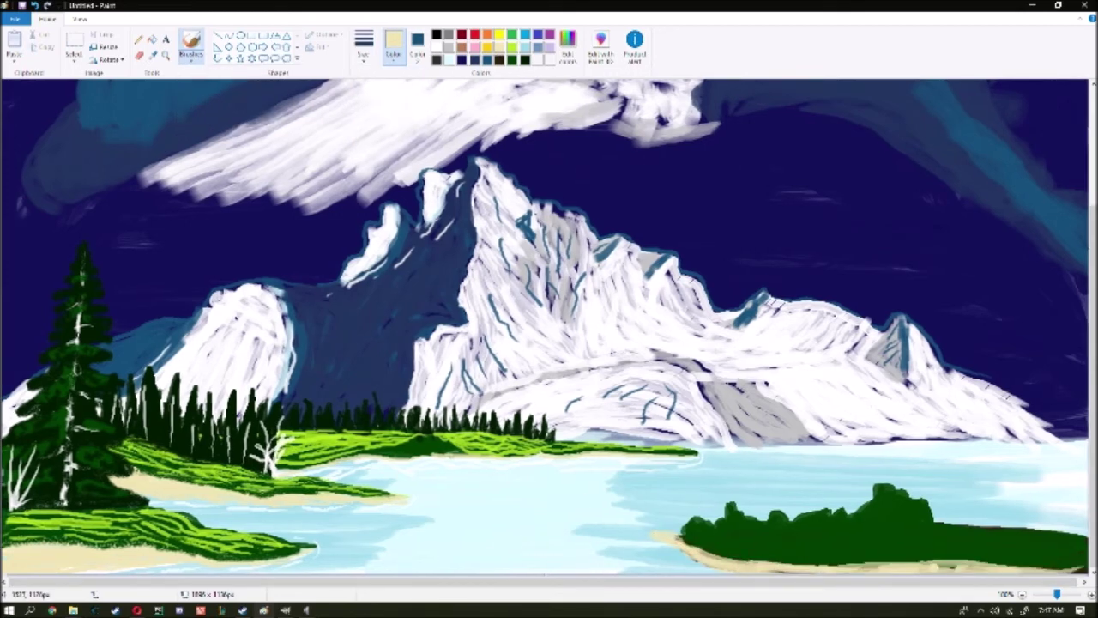
# Paint a leafy dark green tree on the island's left end and give it a thin white trunk with branches.
pyautogui.click(512, 59)
pyautogui.moveTo(716, 464); pyautogui.dragTo(716, 528)
pyautogui.moveTo(695, 446)
pyautogui.mouseDown()
pyautogui.moveTo(734, 519)
pyautogui.moveTo(707, 452)
pyautogui.mouseUp()
pyautogui.click(364, 47)
pyautogui.click(388, 79)
pyautogui.click(436, 47)
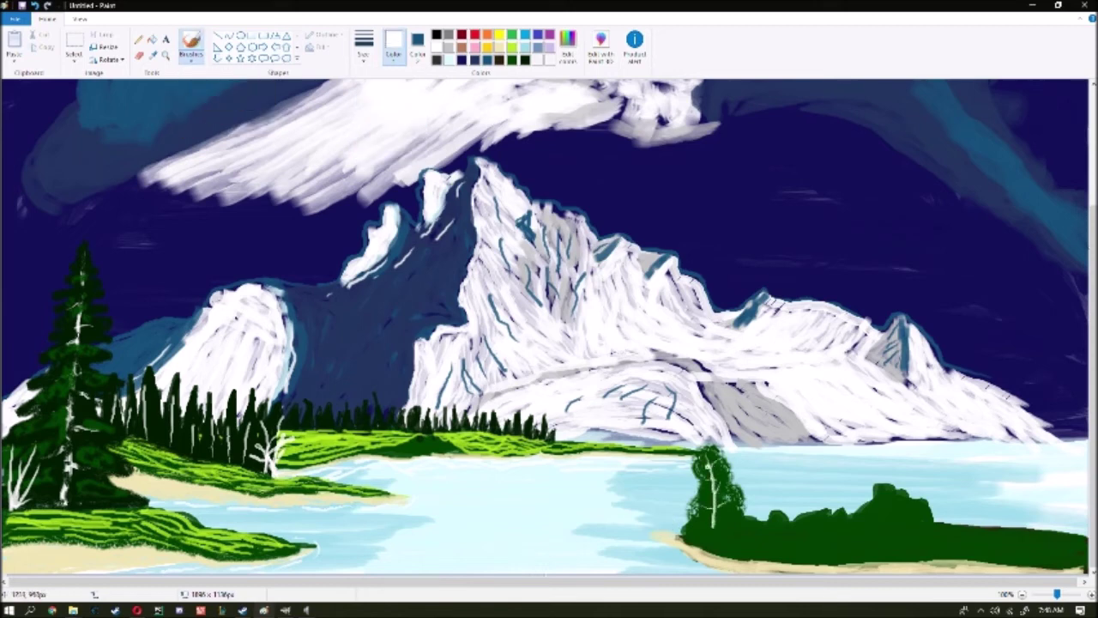
# Finish the white branches on the island's leafy tree and dab lime green highlights over its foliage.
pyautogui.moveTo(725, 496); pyautogui.dragTo(714, 515)
pyautogui.click(512, 47)
pyautogui.click(712, 463)
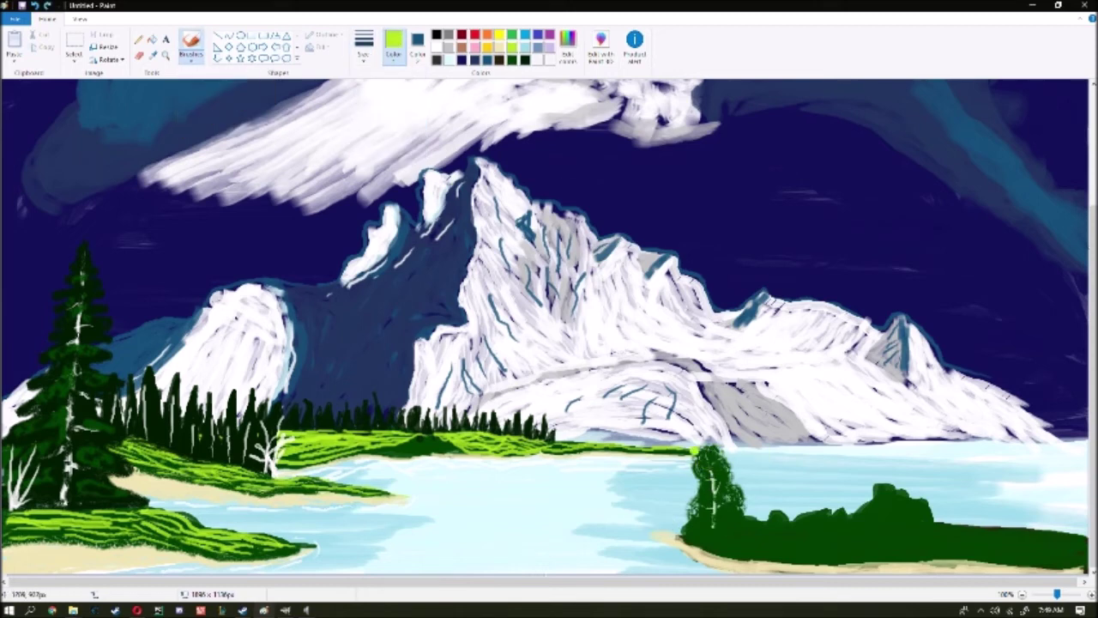
pyautogui.moveTo(705, 454)
pyautogui.mouseDown()
pyautogui.moveTo(725, 480)
pyautogui.moveTo(729, 519)
pyautogui.moveTo(717, 519)
pyautogui.moveTo(853, 506)
pyautogui.moveTo(1085, 531)
pyautogui.mouseUp()
# Paint a dark green leafy fringe around the island's left end and bushes, and retouch the beige shore along its lower edge.
pyautogui.click(512, 59)
pyautogui.moveTo(686, 523); pyautogui.dragTo(661, 540)
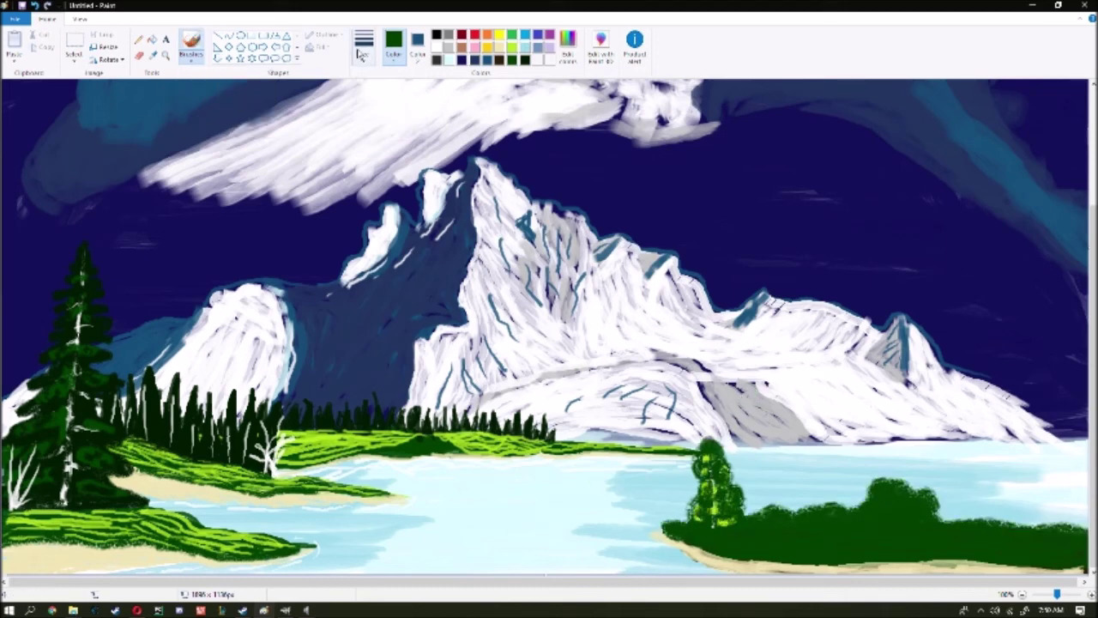
pyautogui.moveTo(743, 566); pyautogui.dragTo(1085, 568)
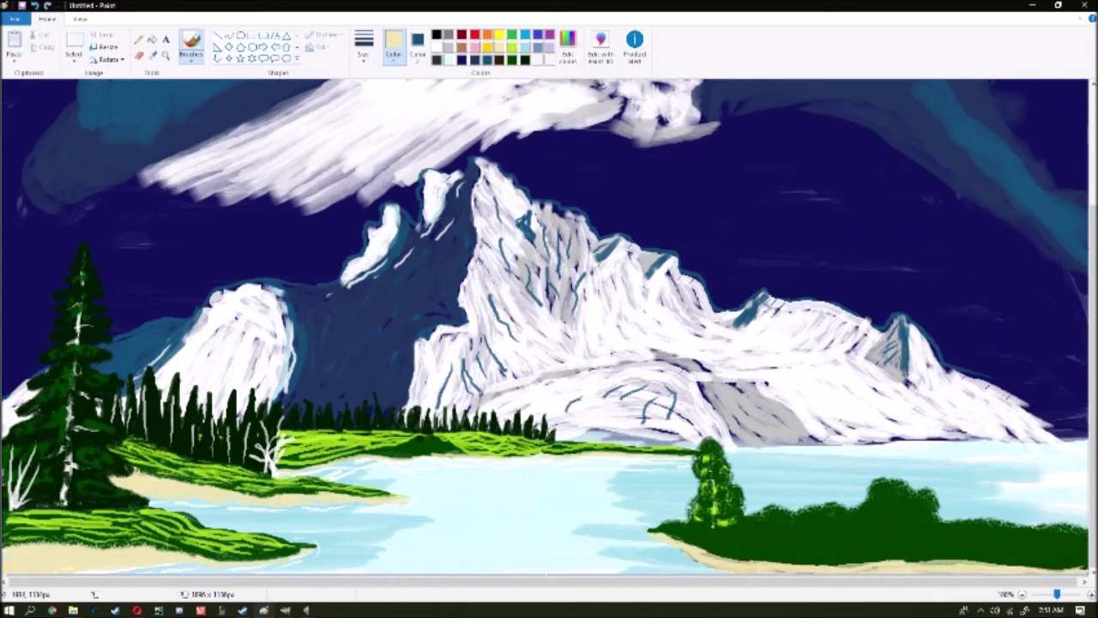
# Paint wavy lime green grass streaks along the length of the island.
pyautogui.moveTo(672, 526); pyautogui.dragTo(974, 537)
pyautogui.moveTo(834, 539); pyautogui.dragTo(1083, 544)
pyautogui.moveTo(711, 540); pyautogui.dragTo(1080, 554)
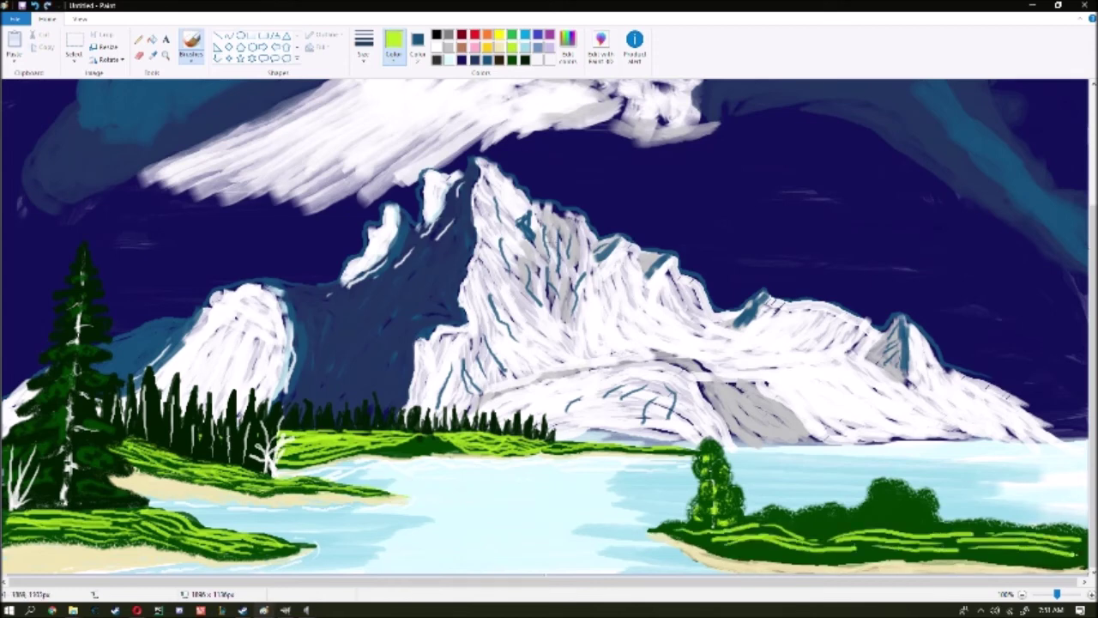
pyautogui.moveTo(741, 551); pyautogui.dragTo(1076, 562)
# Darken the island's bushes with very dark green and build a tall pine of the same colour rising above them to the sky.
pyautogui.click(513, 60)
pyautogui.moveTo(894, 515)
pyautogui.mouseDown()
pyautogui.moveTo(933, 502)
pyautogui.moveTo(768, 516)
pyautogui.moveTo(798, 492)
pyautogui.moveTo(788, 486)
pyautogui.mouseUp()
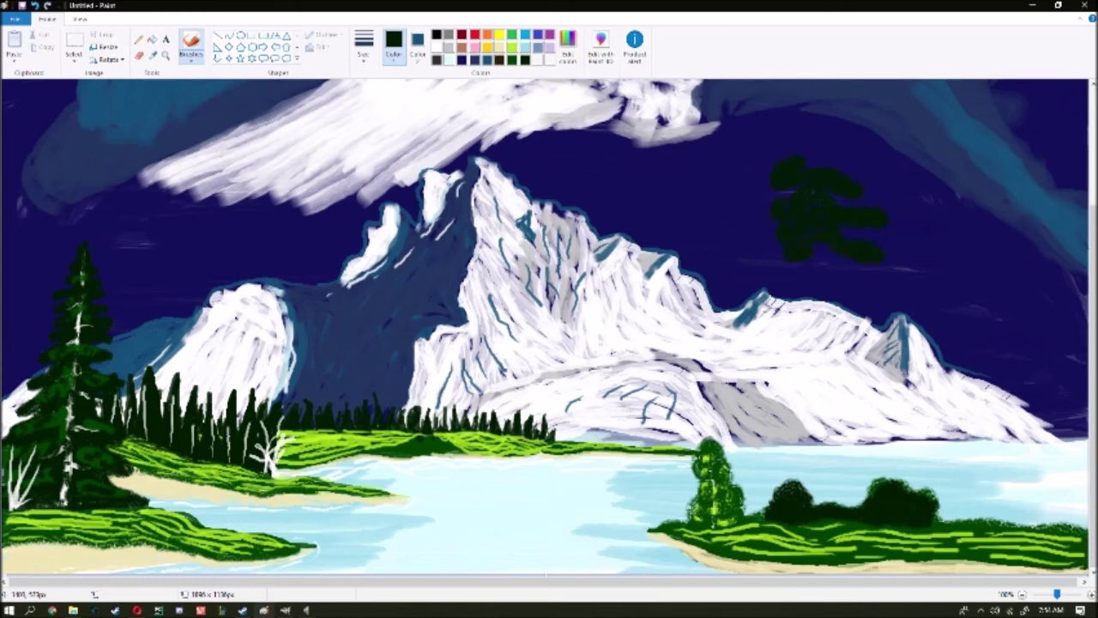
pyautogui.moveTo(791, 301)
pyautogui.mouseDown()
pyautogui.moveTo(815, 325)
pyautogui.moveTo(832, 309)
pyautogui.moveTo(885, 336)
pyautogui.moveTo(802, 360)
pyautogui.moveTo(859, 298)
pyautogui.mouseUp()
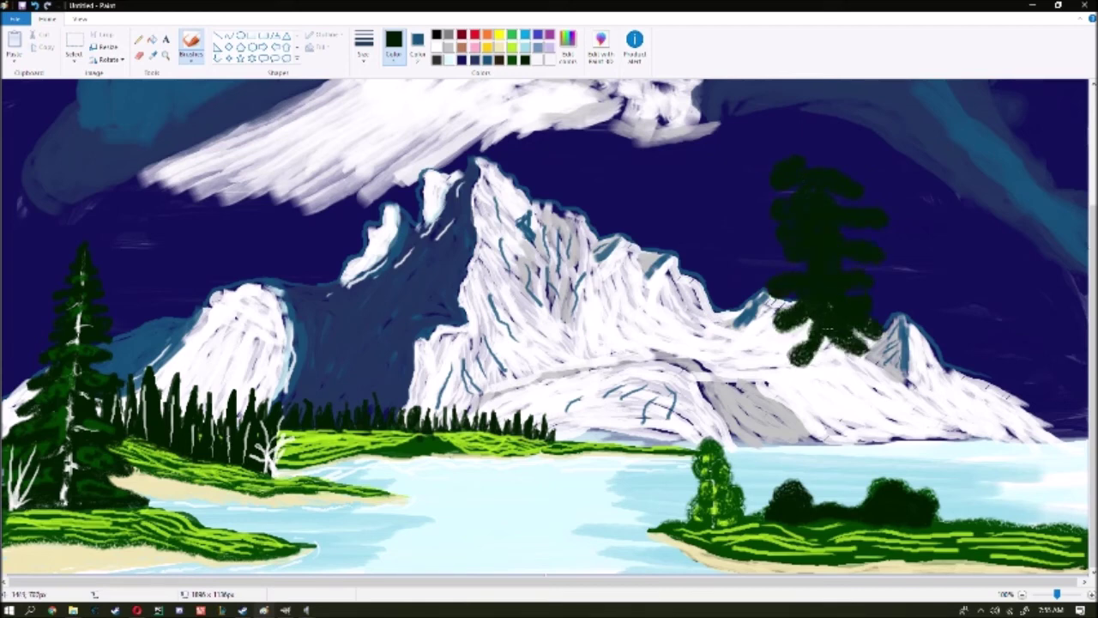
pyautogui.moveTo(823, 336)
pyautogui.mouseDown()
pyautogui.moveTo(815, 412)
pyautogui.moveTo(842, 348)
pyautogui.moveTo(892, 404)
pyautogui.moveTo(845, 344)
pyautogui.mouseUp()
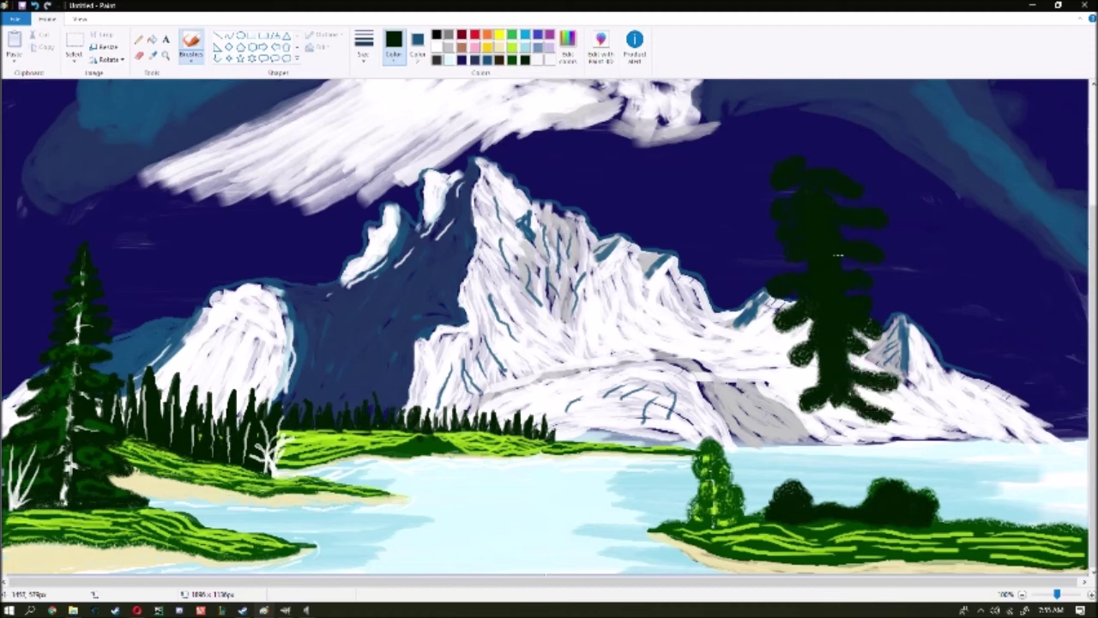
pyautogui.moveTo(839, 403)
pyautogui.mouseDown()
pyautogui.moveTo(824, 502)
pyautogui.moveTo(845, 407)
pyautogui.moveTo(862, 506)
pyautogui.moveTo(802, 476)
pyautogui.mouseUp()
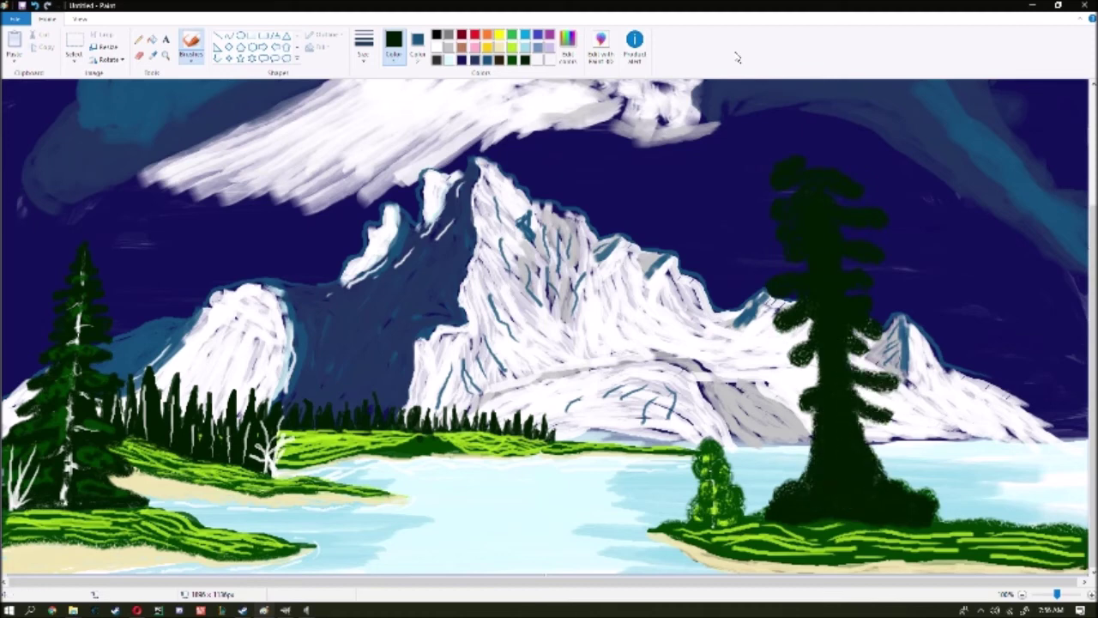
# Switch to another brush and paint a thin brown trunk with a few side branches down the tall pine.
pyautogui.click(462, 49)
pyautogui.click(190, 54)
pyautogui.click(202, 86)
pyautogui.moveTo(813, 178); pyautogui.dragTo(839, 510)
pyautogui.moveTo(820, 266); pyautogui.dragTo(840, 493)
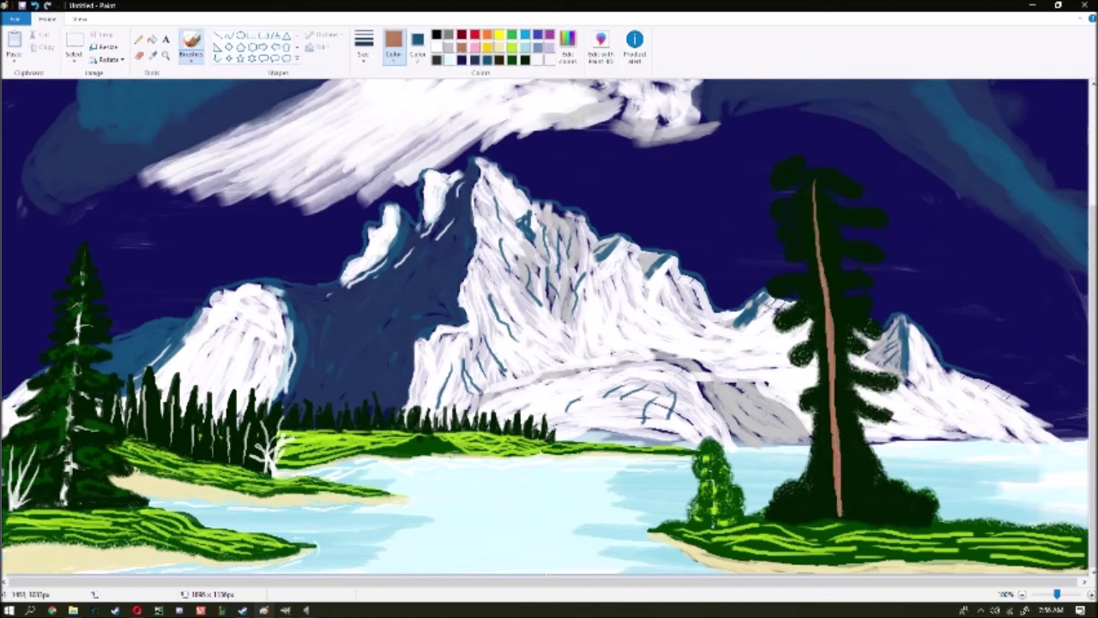
pyautogui.moveTo(796, 347); pyautogui.dragTo(834, 506)
pyautogui.moveTo(882, 423); pyautogui.dragTo(849, 511)
# Add very dark green boughs to both sides of the tall pine's lower half and put white highlights on its trunk.
pyautogui.click(512, 60)
pyautogui.moveTo(760, 343)
pyautogui.mouseDown()
pyautogui.moveTo(796, 378)
pyautogui.moveTo(776, 451)
pyautogui.moveTo(768, 365)
pyautogui.moveTo(805, 473)
pyautogui.mouseUp()
pyautogui.moveTo(896, 433)
pyautogui.mouseDown()
pyautogui.moveTo(875, 498)
pyautogui.moveTo(884, 438)
pyautogui.mouseUp()
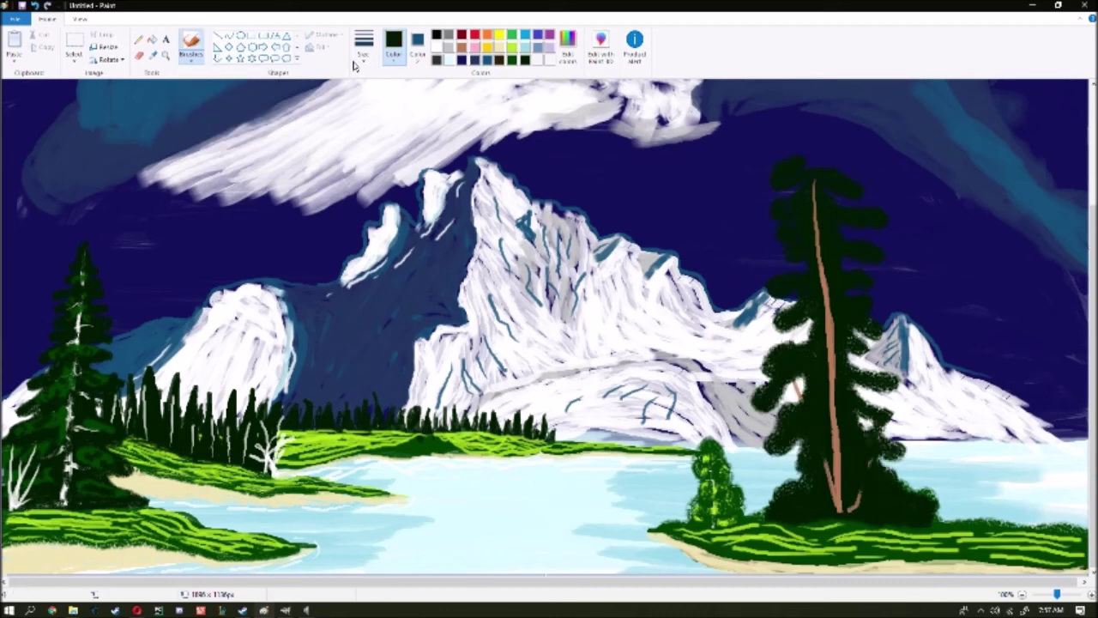
pyautogui.click(437, 48)
pyautogui.moveTo(822, 273)
pyautogui.mouseDown()
pyautogui.moveTo(837, 502)
pyautogui.moveTo(827, 279)
pyautogui.mouseUp()
# Break up the tall pine's trunk with dark green foliage and layer lighter green highlights over its boughs and base bushes.
pyautogui.click(512, 59)
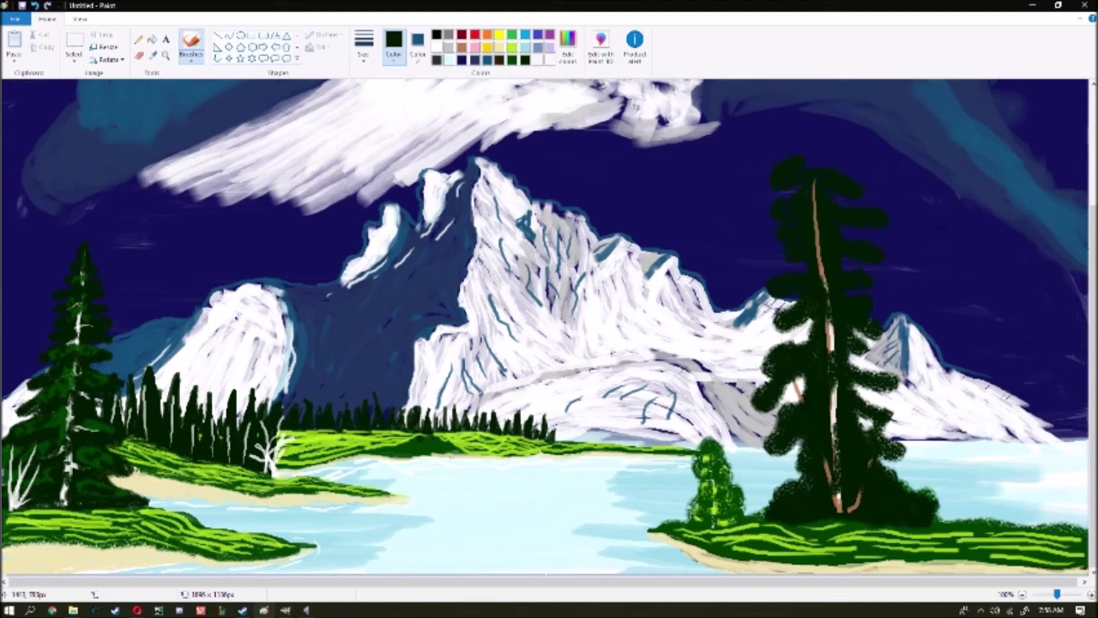
pyautogui.moveTo(834, 415); pyautogui.dragTo(814, 180)
pyautogui.moveTo(798, 412); pyautogui.dragTo(785, 446)
pyautogui.moveTo(776, 356)
pyautogui.mouseDown()
pyautogui.moveTo(802, 485)
pyautogui.moveTo(785, 284)
pyautogui.moveTo(858, 246)
pyautogui.moveTo(866, 206)
pyautogui.moveTo(901, 442)
pyautogui.moveTo(846, 414)
pyautogui.moveTo(815, 238)
pyautogui.moveTo(899, 507)
pyautogui.moveTo(798, 506)
pyautogui.mouseUp()
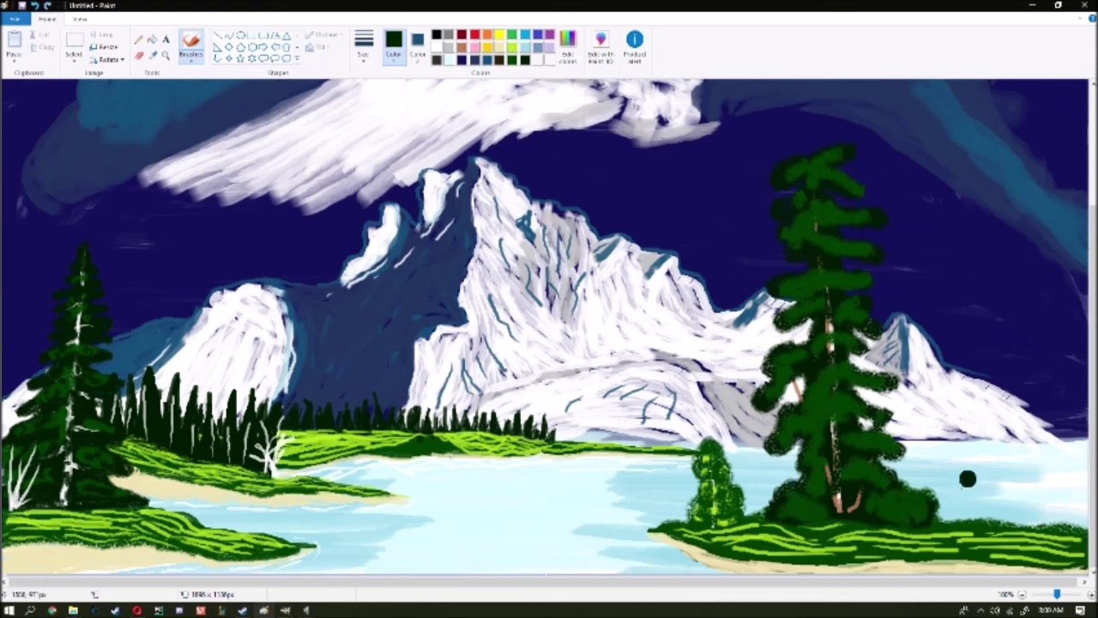
# Paint a second tall, broad pine in very dark green at the island's right end, filling its boughs down to the grass.
pyautogui.moveTo(1024, 183); pyautogui.dragTo(1033, 259)
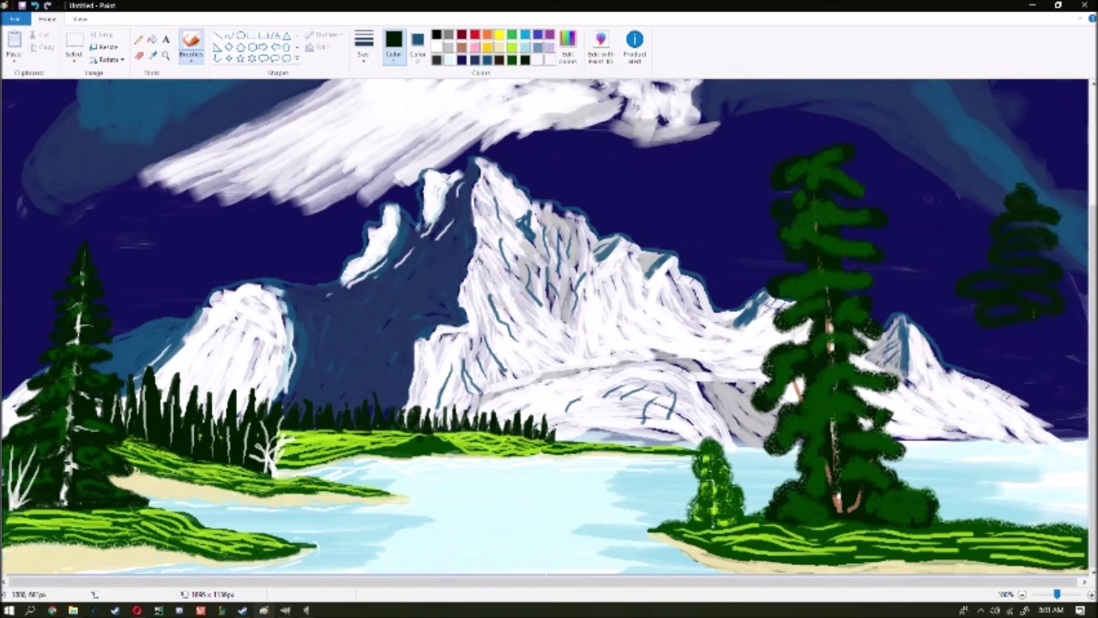
pyautogui.moveTo(940, 352)
pyautogui.mouseDown()
pyautogui.moveTo(1081, 429)
pyautogui.moveTo(1082, 515)
pyautogui.moveTo(974, 410)
pyautogui.mouseUp()
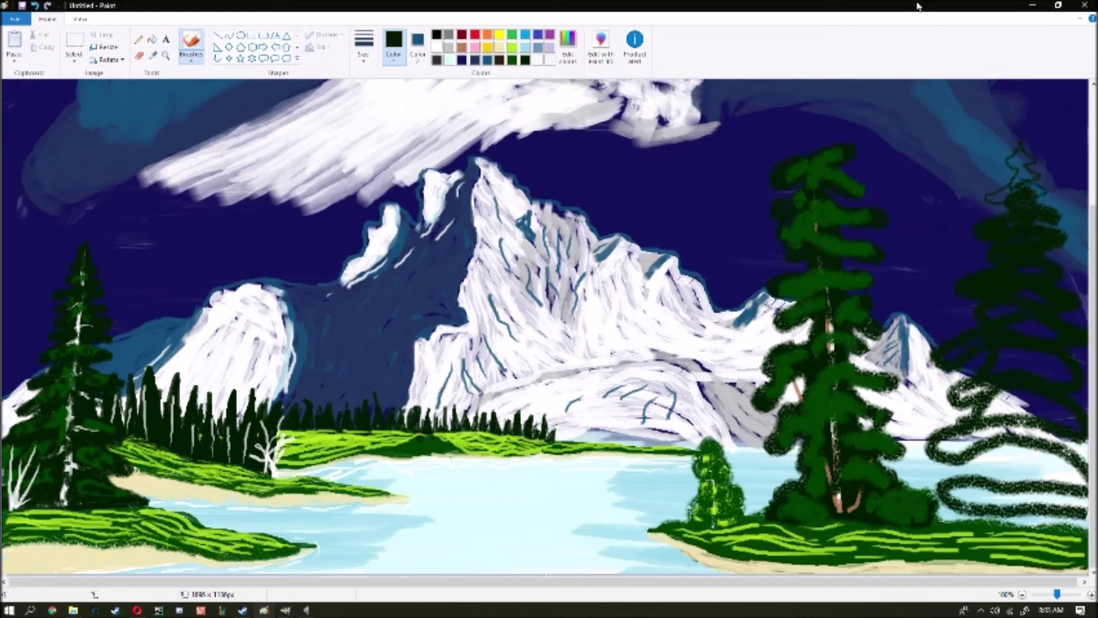
pyautogui.moveTo(1013, 356); pyautogui.dragTo(1013, 497)
pyautogui.moveTo(987, 425)
pyautogui.mouseDown()
pyautogui.moveTo(957, 484)
pyautogui.moveTo(940, 454)
pyautogui.mouseUp()
pyautogui.moveTo(1021, 425); pyautogui.dragTo(1068, 455)
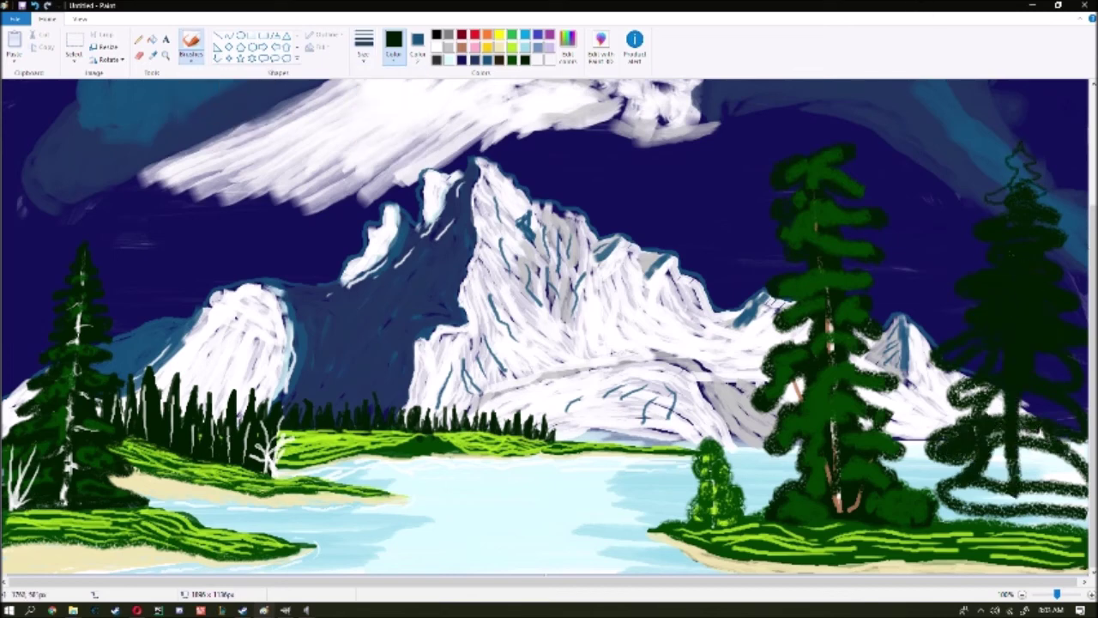
pyautogui.moveTo(953, 378)
pyautogui.mouseDown()
pyautogui.moveTo(995, 410)
pyautogui.moveTo(987, 489)
pyautogui.moveTo(936, 446)
pyautogui.moveTo(997, 355)
pyautogui.moveTo(920, 396)
pyautogui.mouseUp()
pyautogui.moveTo(1077, 433)
pyautogui.mouseDown()
pyautogui.moveTo(1021, 485)
pyautogui.moveTo(953, 510)
pyautogui.moveTo(1081, 497)
pyautogui.moveTo(919, 487)
pyautogui.moveTo(941, 515)
pyautogui.mouseUp()
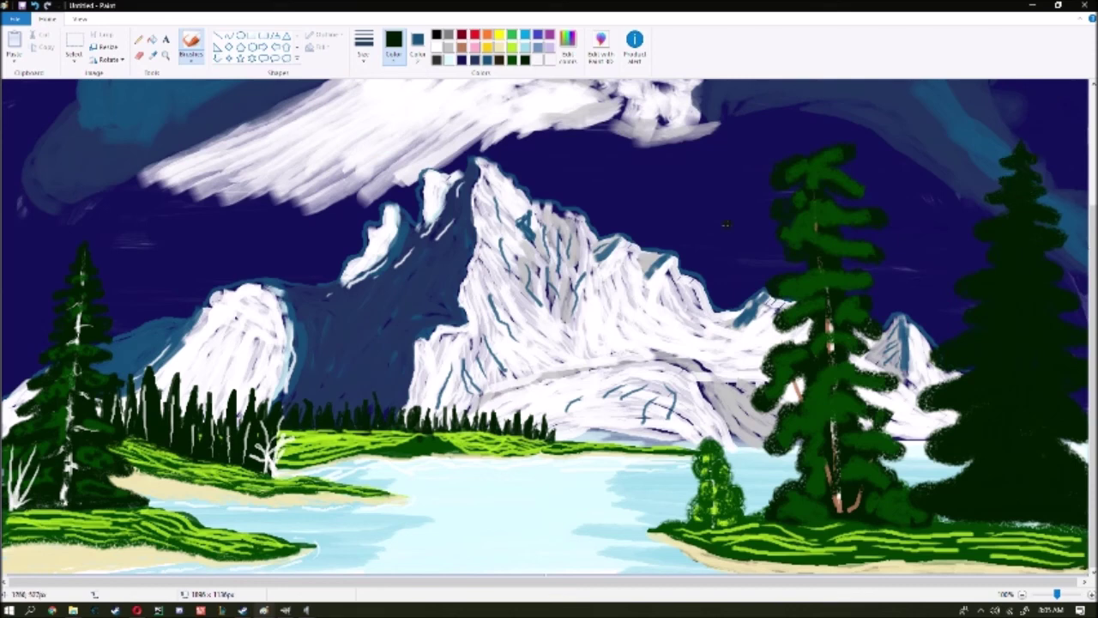
# Switch to another brush and paint a white trunk down the right-hand pine, thin at the tip and thicker toward the base.
pyautogui.click(191, 57)
pyautogui.click(195, 86)
pyautogui.click(435, 59)
pyautogui.moveTo(1023, 153)
pyautogui.mouseDown()
pyautogui.moveTo(1003, 397)
pyautogui.moveTo(1007, 529)
pyautogui.mouseUp()
pyautogui.moveTo(1023, 163); pyautogui.dragTo(1021, 338)
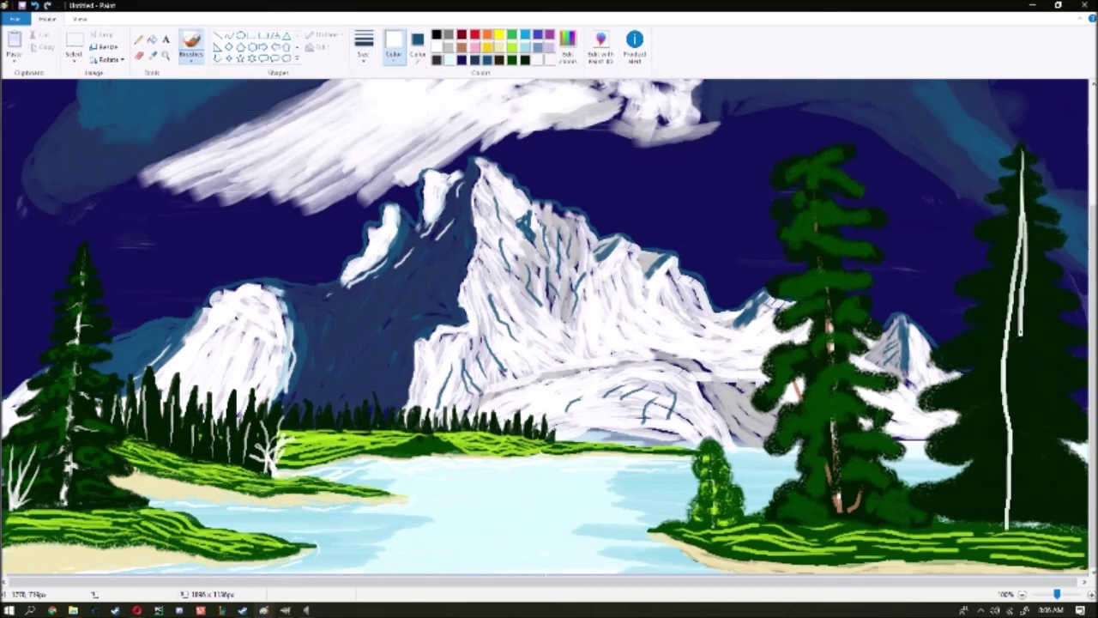
pyautogui.moveTo(1018, 490)
pyautogui.mouseDown()
pyautogui.moveTo(1019, 528)
pyautogui.moveTo(1018, 237)
pyautogui.moveTo(1011, 375)
pyautogui.mouseUp()
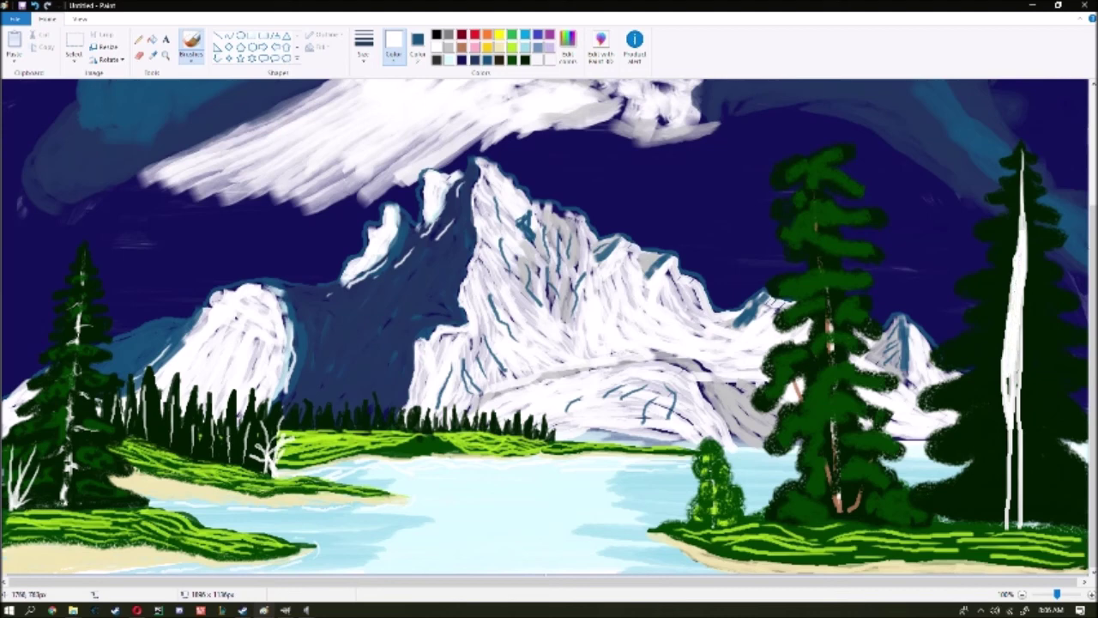
pyautogui.moveTo(1012, 332); pyautogui.dragTo(1015, 458)
pyautogui.moveTo(1000, 396); pyautogui.dragTo(1012, 511)
pyautogui.moveTo(1002, 417)
pyautogui.mouseDown()
pyautogui.moveTo(1017, 520)
pyautogui.moveTo(1005, 450)
pyautogui.moveTo(999, 509)
pyautogui.moveTo(984, 484)
pyautogui.moveTo(1002, 377)
pyautogui.mouseUp()
pyautogui.moveTo(1004, 283)
pyautogui.mouseDown()
pyautogui.moveTo(1002, 463)
pyautogui.moveTo(1021, 522)
pyautogui.mouseUp()
pyautogui.moveTo(1026, 315); pyautogui.dragTo(1021, 451)
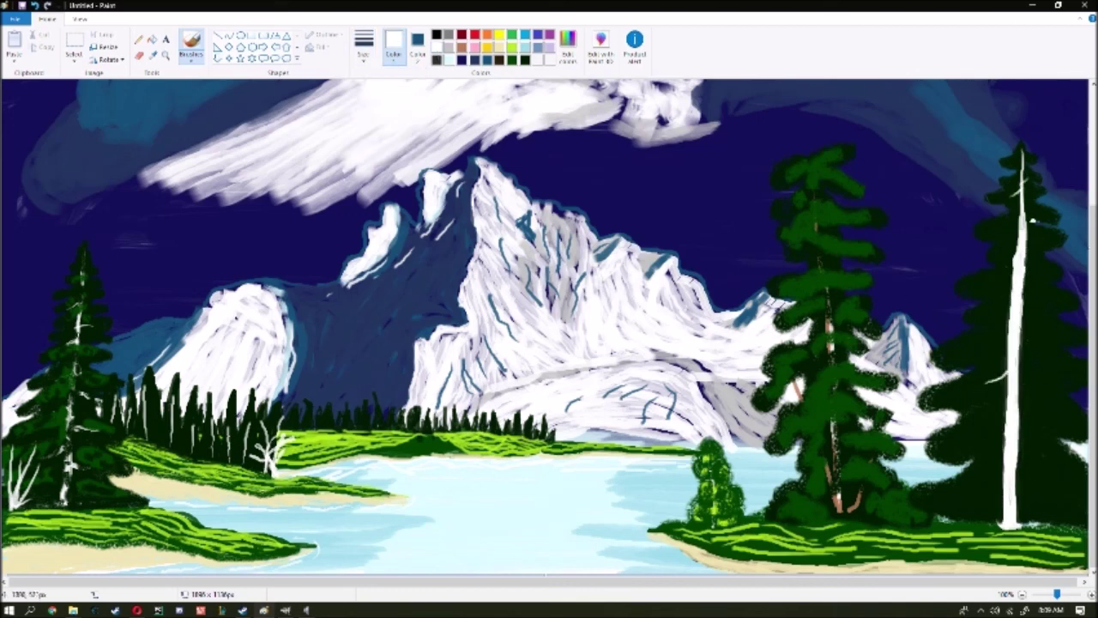
# Paint thin white branches reaching out from both sides of the right-hand pine's trunk.
pyautogui.moveTo(1022, 306); pyautogui.dragTo(1054, 300)
pyautogui.moveTo(1012, 338); pyautogui.dragTo(981, 309)
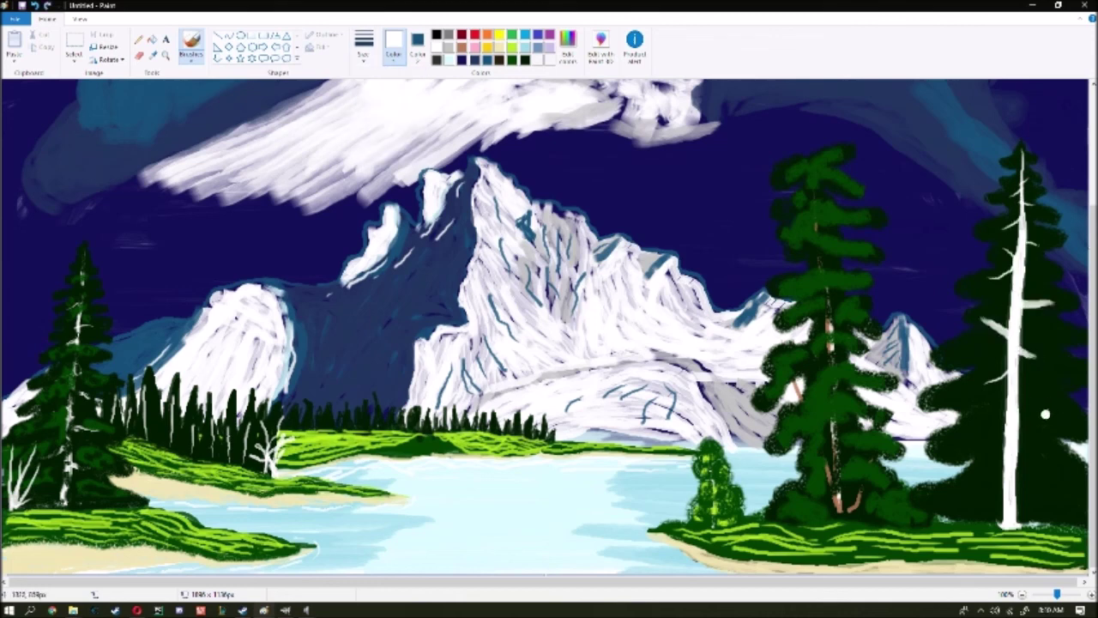
pyautogui.moveTo(1021, 375); pyautogui.dragTo(1052, 418)
pyautogui.moveTo(1006, 412)
pyautogui.mouseDown()
pyautogui.moveTo(959, 446)
pyautogui.moveTo(1062, 486)
pyautogui.mouseUp()
pyautogui.moveTo(985, 486); pyautogui.dragTo(954, 500)
pyautogui.moveTo(1006, 468); pyautogui.dragTo(954, 498)
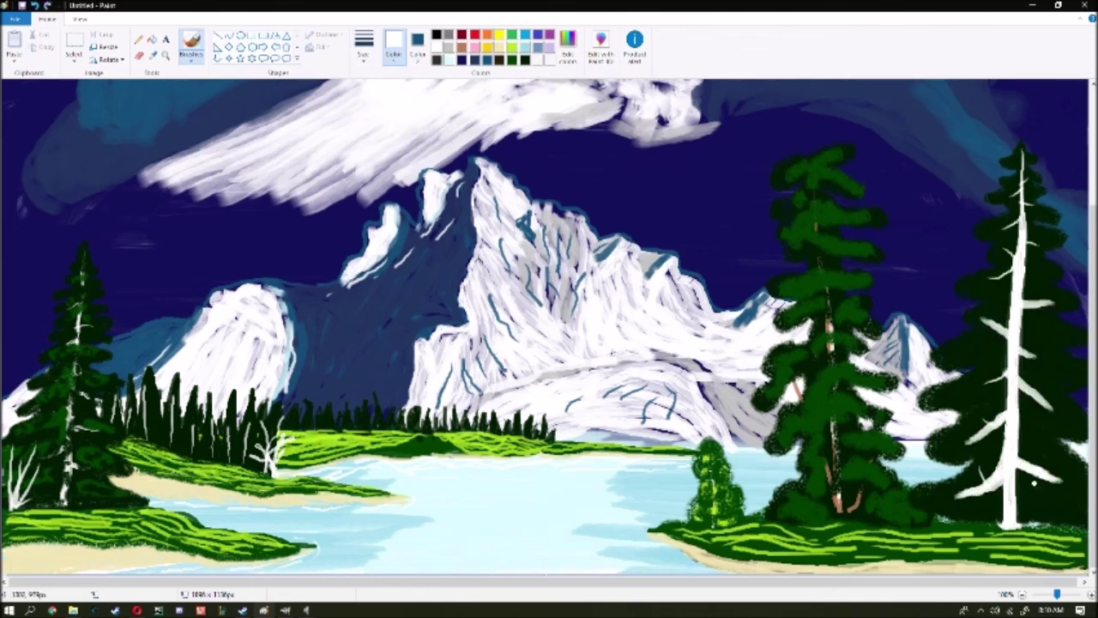
# Dab very dark green foliage over parts of the right-hand pine's white trunk and branches.
pyautogui.click(512, 60)
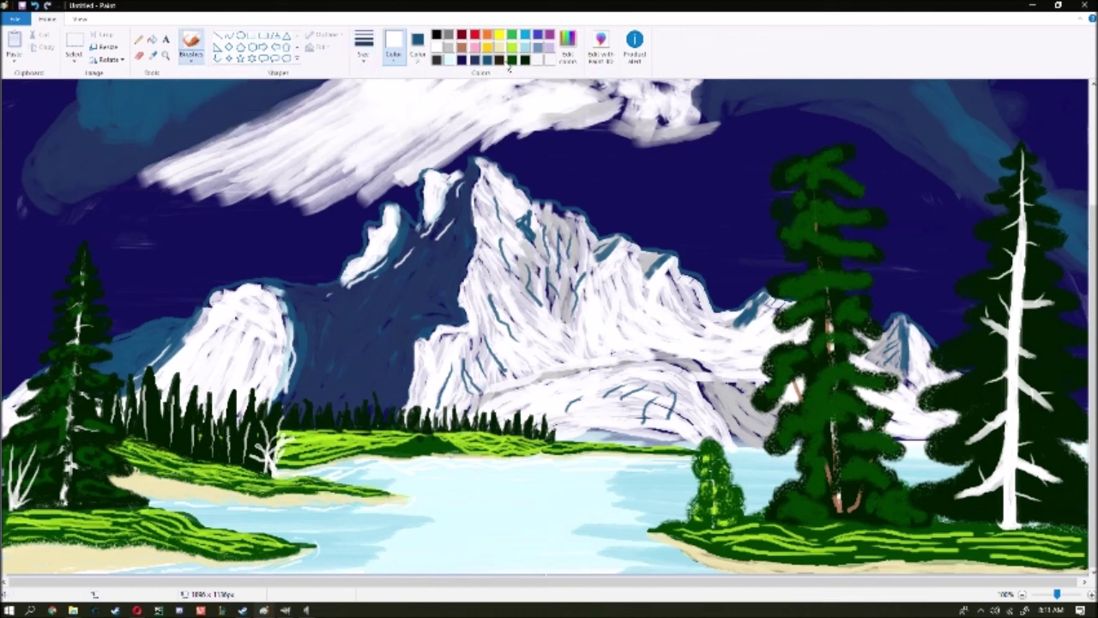
pyautogui.moveTo(1018, 299)
pyautogui.mouseDown()
pyautogui.moveTo(1012, 382)
pyautogui.moveTo(1026, 410)
pyautogui.mouseUp()
pyautogui.moveTo(1021, 221); pyautogui.dragTo(991, 285)
pyautogui.moveTo(1003, 412); pyautogui.dragTo(957, 498)
pyautogui.moveTo(1004, 454); pyautogui.dragTo(986, 489)
pyautogui.moveTo(1055, 459); pyautogui.dragTo(1008, 508)
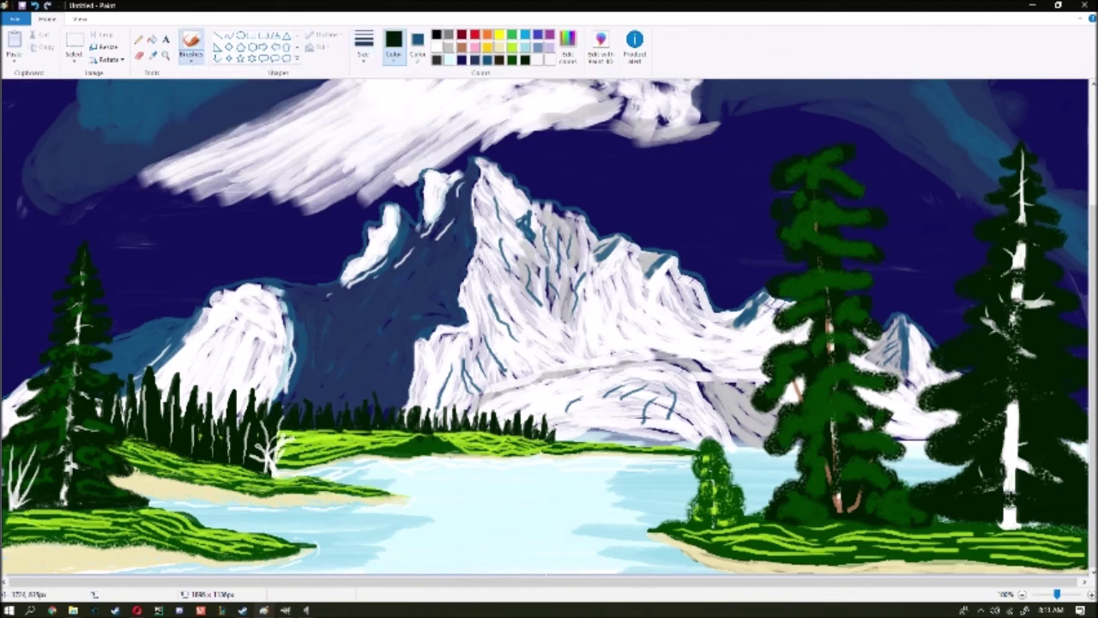
pyautogui.moveTo(1025, 262); pyautogui.dragTo(987, 276)
pyautogui.moveTo(1030, 442); pyautogui.dragTo(1006, 403)
# Layer lighter green highlights over the right-hand pine's boughs, working from the base upward.
pyautogui.moveTo(944, 489); pyautogui.dragTo(1072, 481)
pyautogui.moveTo(953, 438); pyautogui.dragTo(1081, 420)
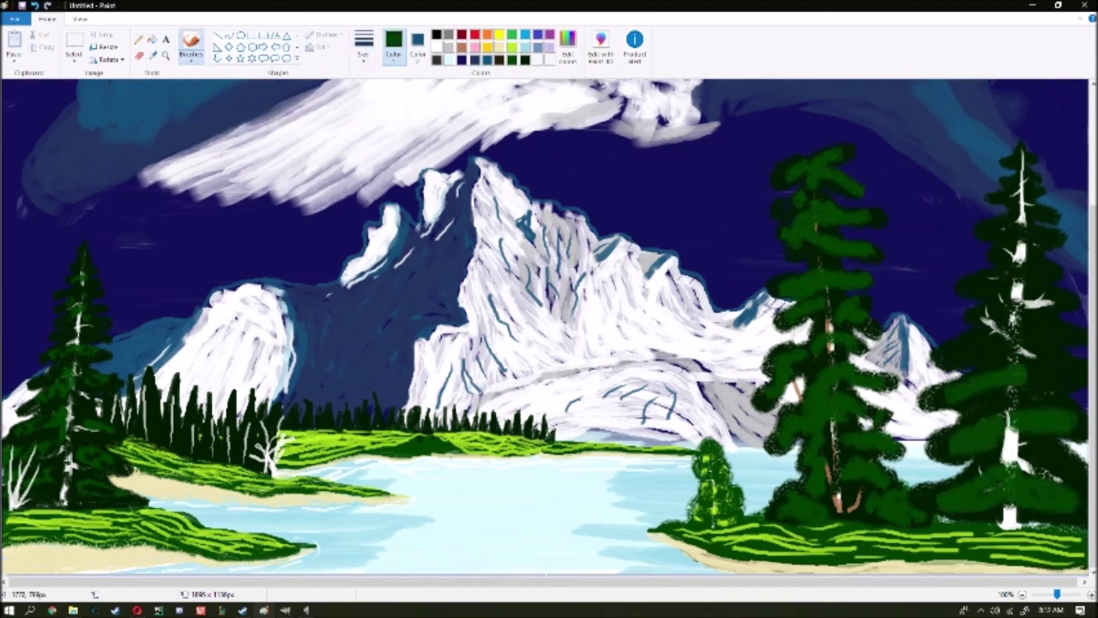
pyautogui.moveTo(952, 386); pyautogui.dragTo(1068, 343)
pyautogui.moveTo(961, 360); pyautogui.dragTo(1042, 283)
# Change the brush and its size, and trace white waterlines around the island's sandy left end.
pyautogui.click(364, 43)
pyautogui.click(388, 125)
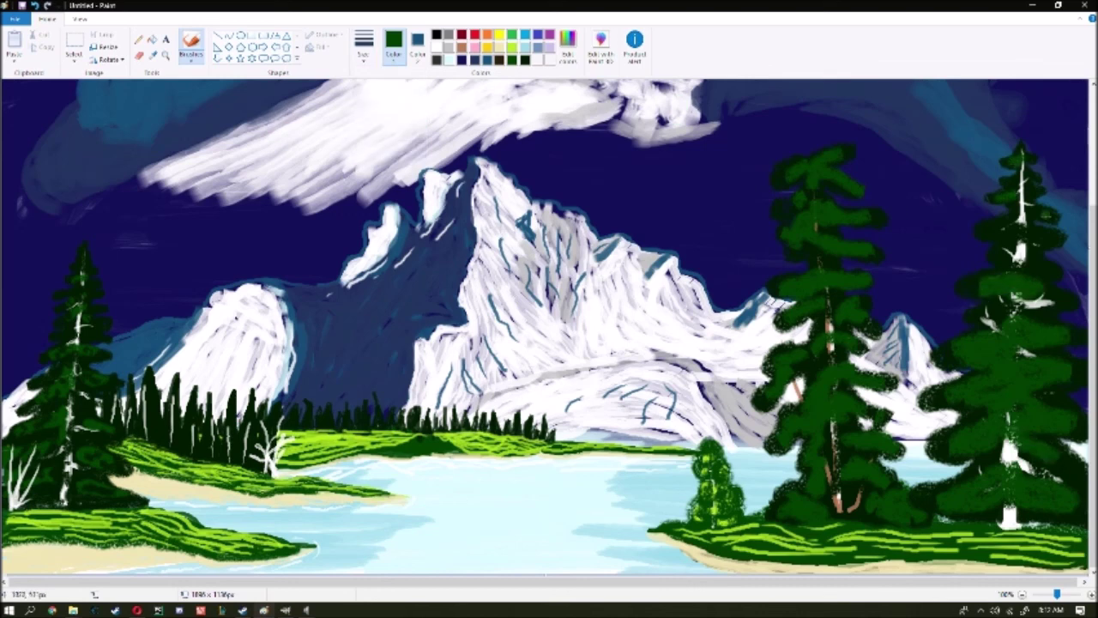
pyautogui.click(191, 43)
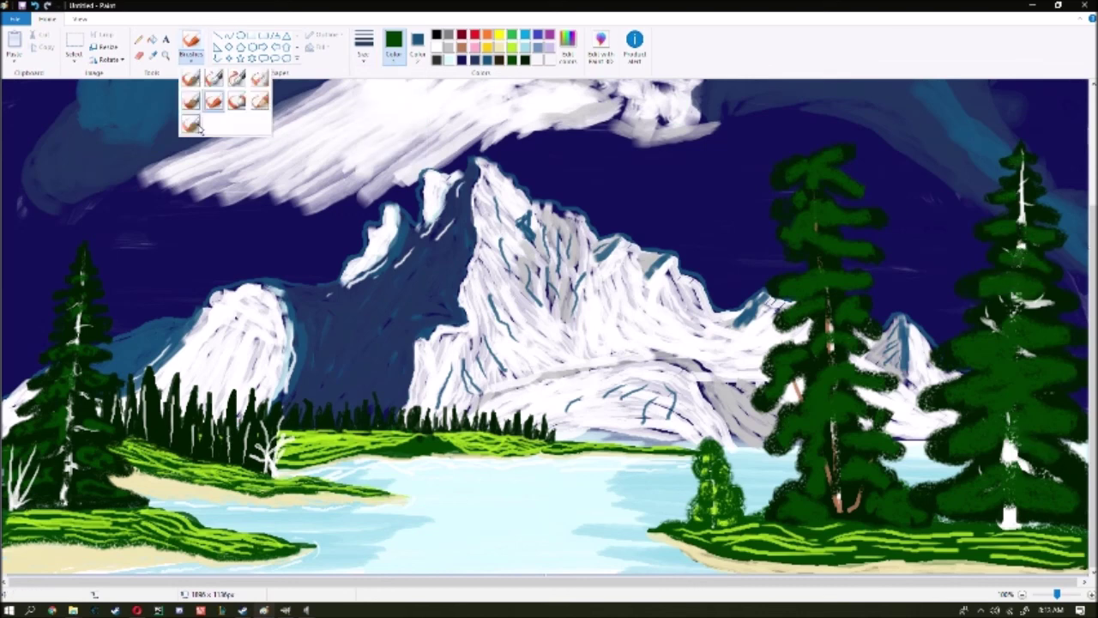
pyautogui.click(226, 101)
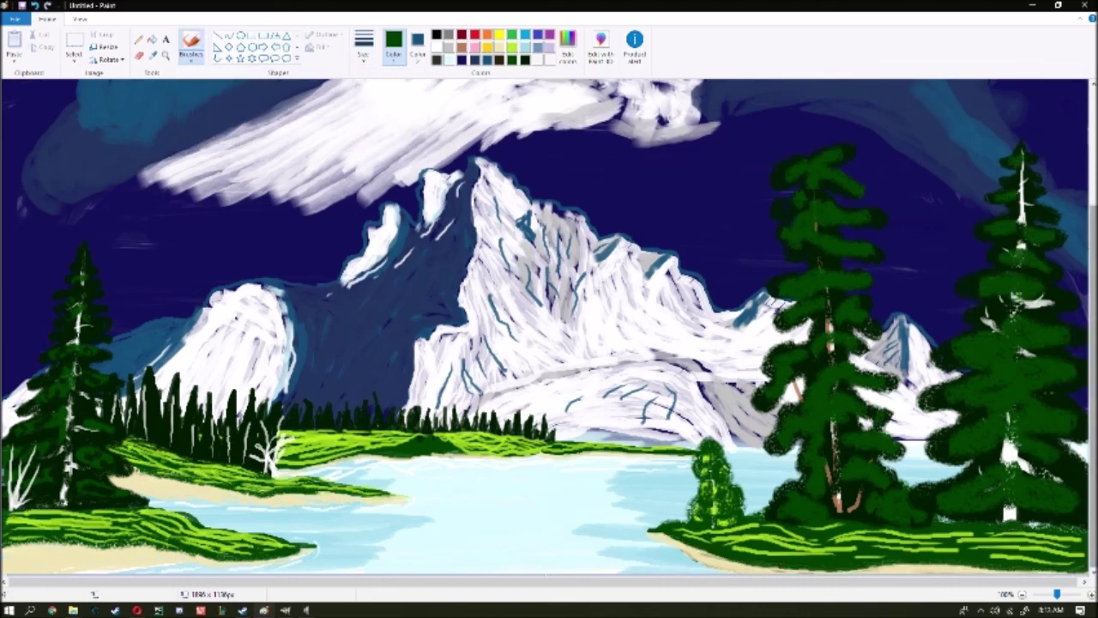
pyautogui.click(777, 565)
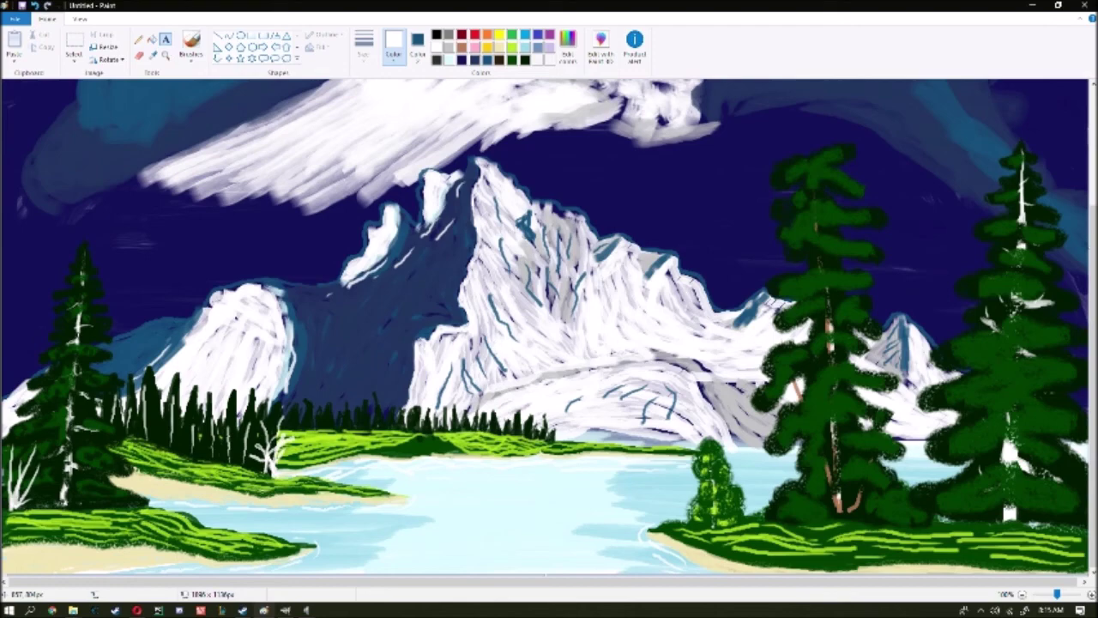
# Start a red text signature on the grass below the right-hand pine in the Finger Paint font and change its size.
pyautogui.click(166, 40)
pyautogui.click(1004, 541)
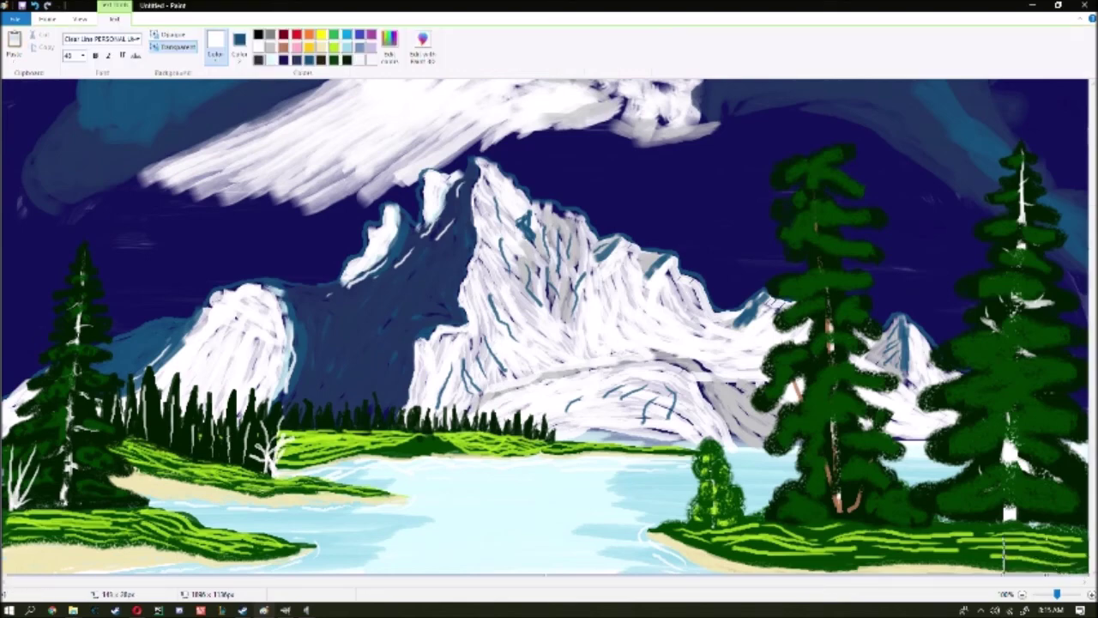
pyautogui.click(99, 39)
pyautogui.scroll(-15, 111, 215)
pyautogui.click(86, 304)
pyautogui.click(296, 34)
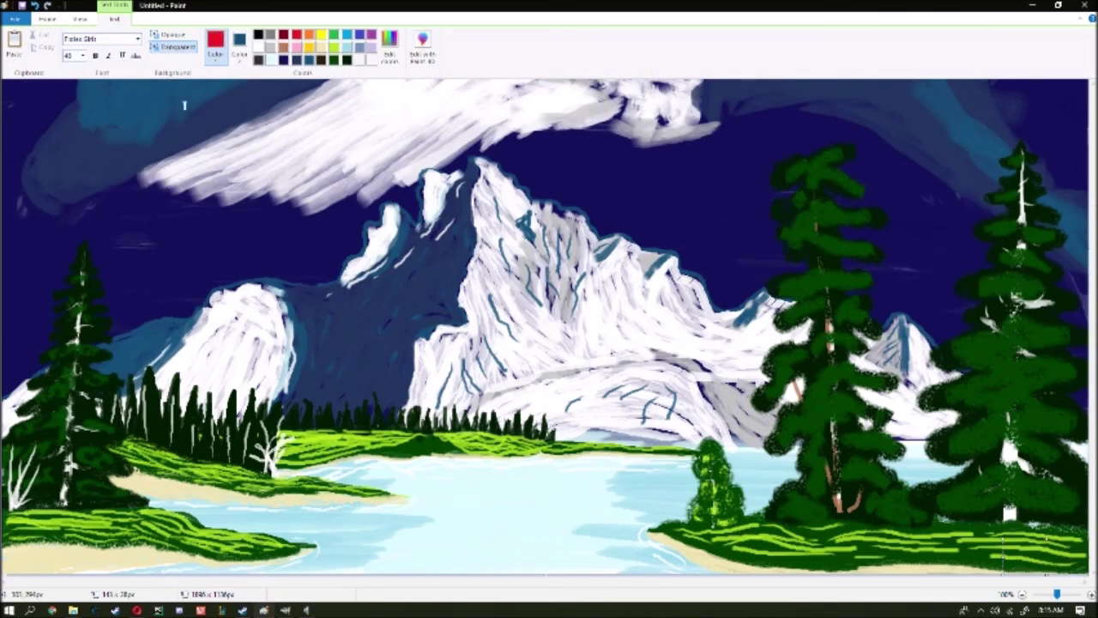
pyautogui.click(137, 39)
pyautogui.click(86, 293)
pyautogui.click(81, 54)
pyautogui.click(76, 150)
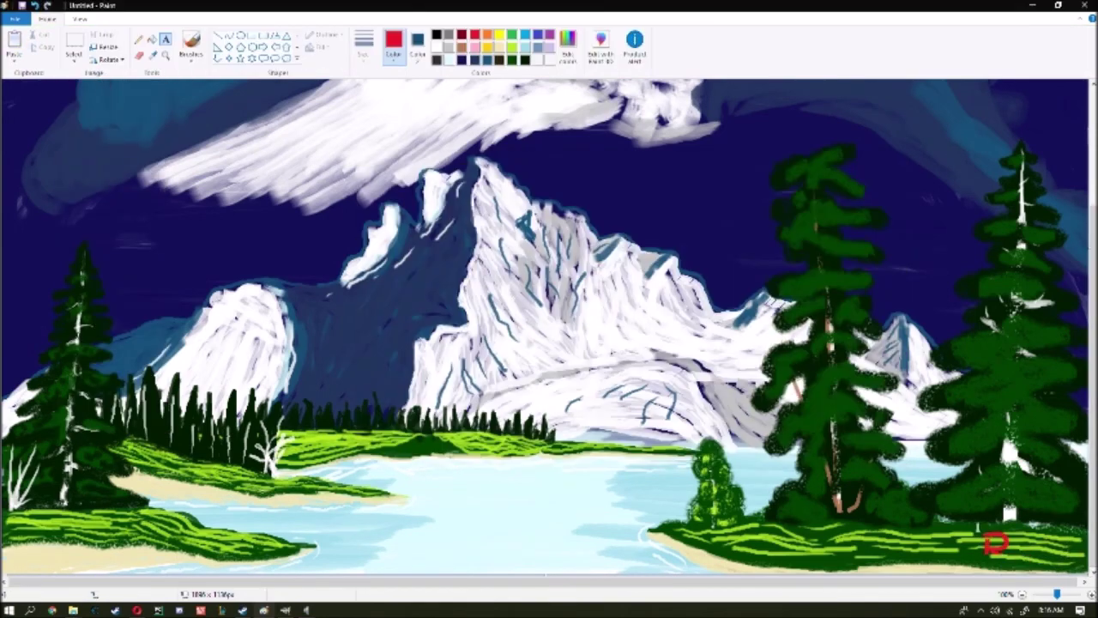
# Switch the red signature text to a different decorative font.
pyautogui.click(101, 39)
pyautogui.scroll(-5, 120, 257)
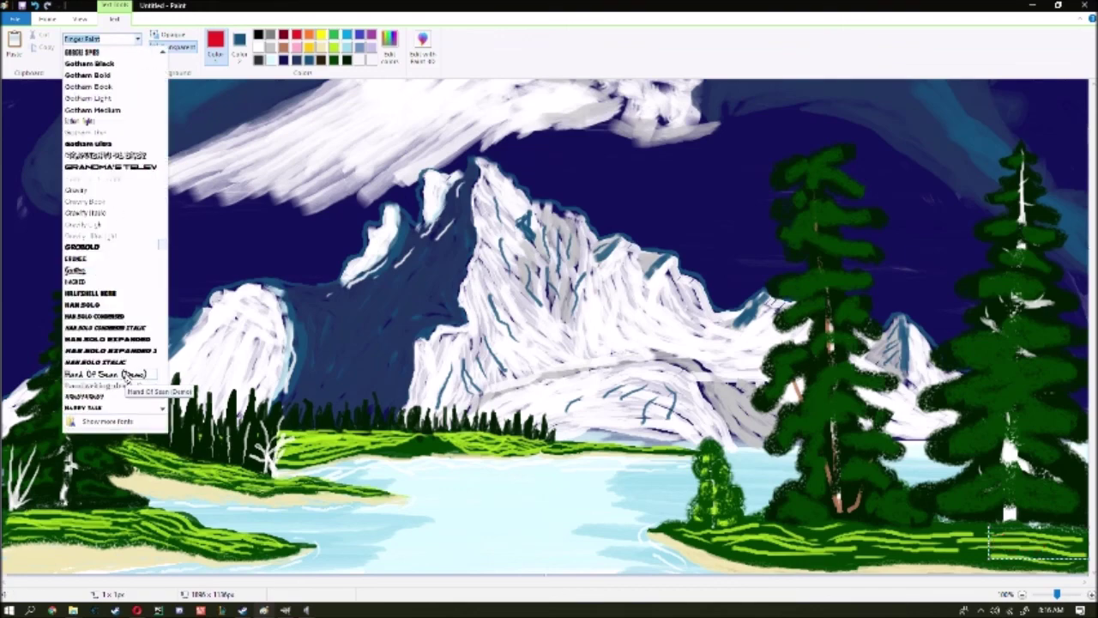
pyautogui.scroll(-3, 121, 388)
pyautogui.click(120, 378)
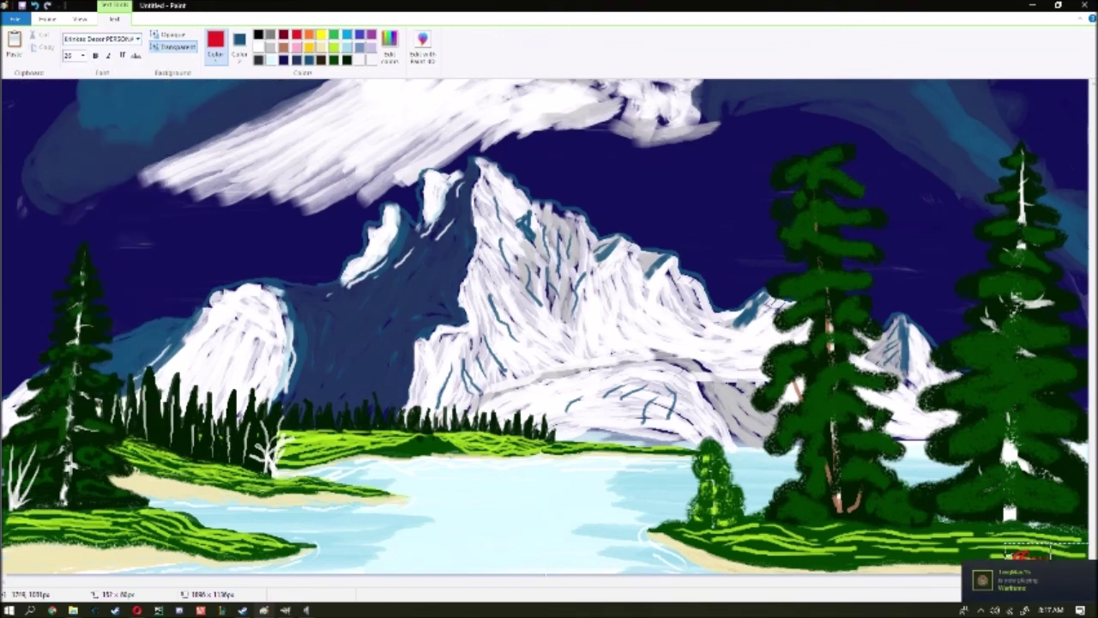